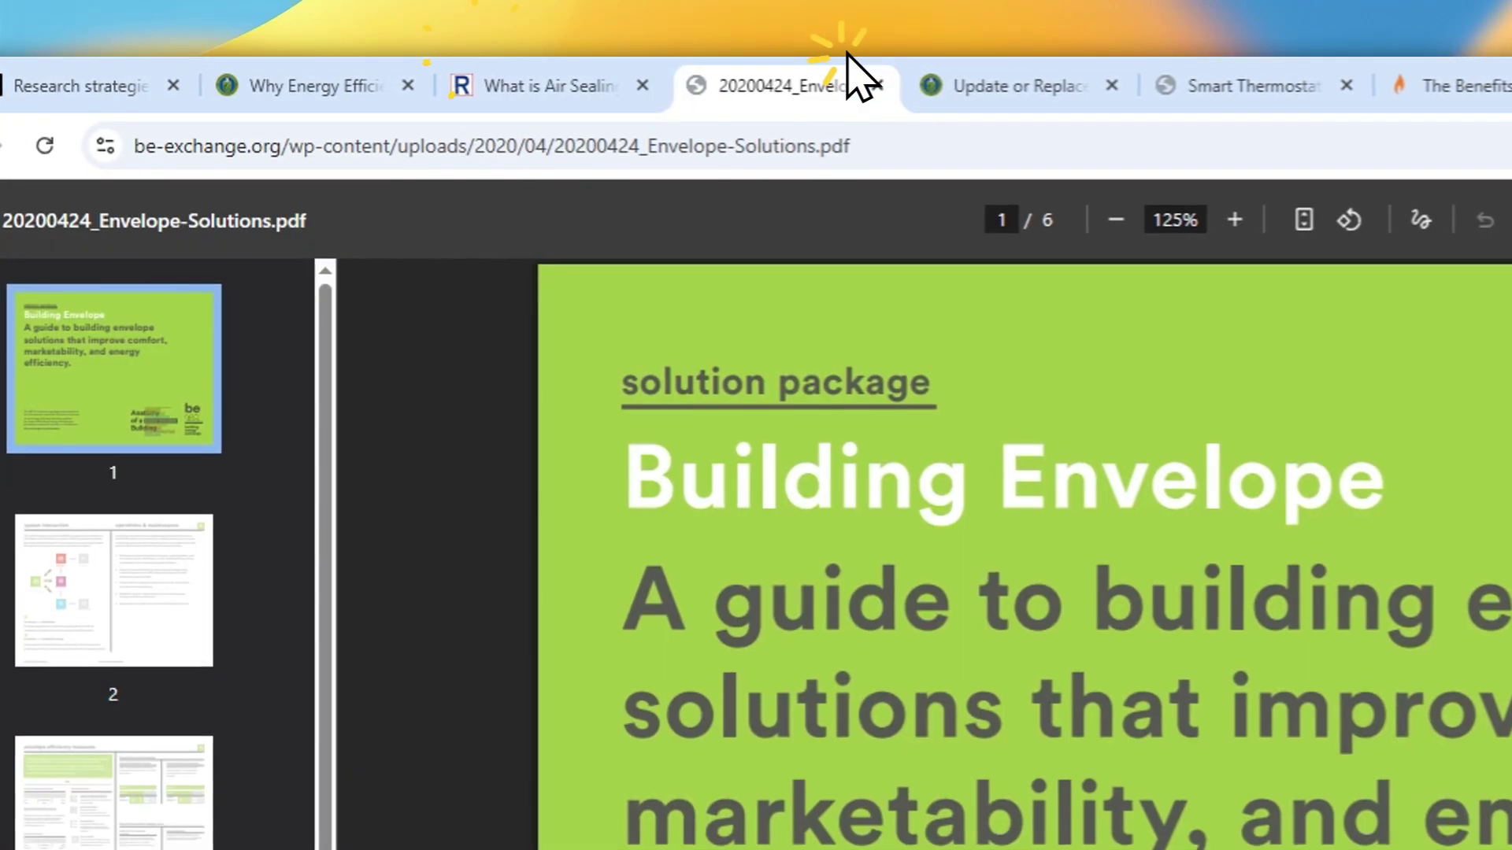
Review the windows, thermostat, heat pump, heating, innovative energy and solar tabs, then dock the Web Importer store page.
left_click(1016, 55)
left_click(1292, 82)
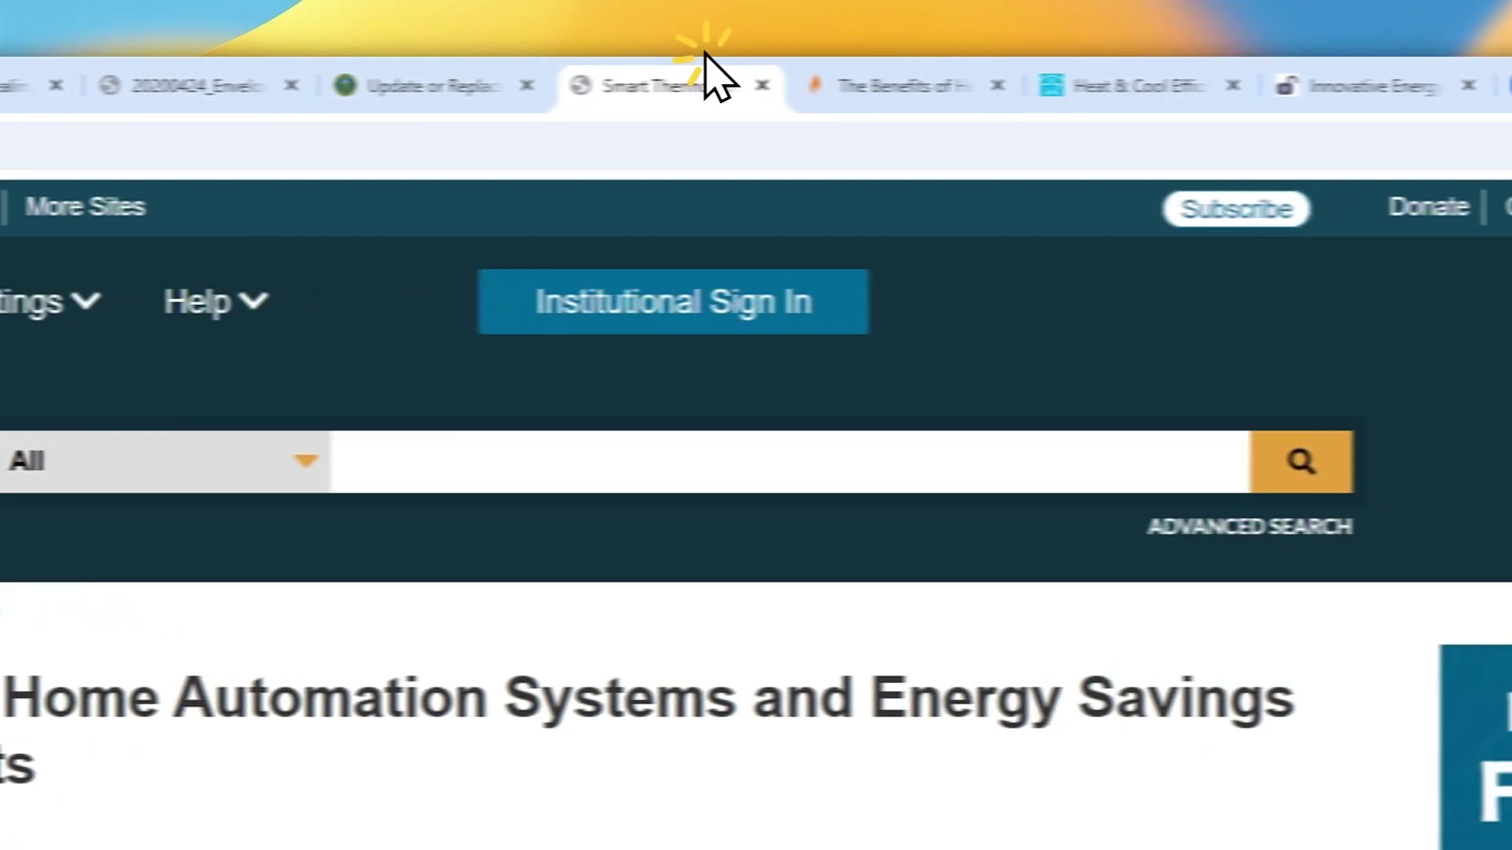
left_click(851, 55)
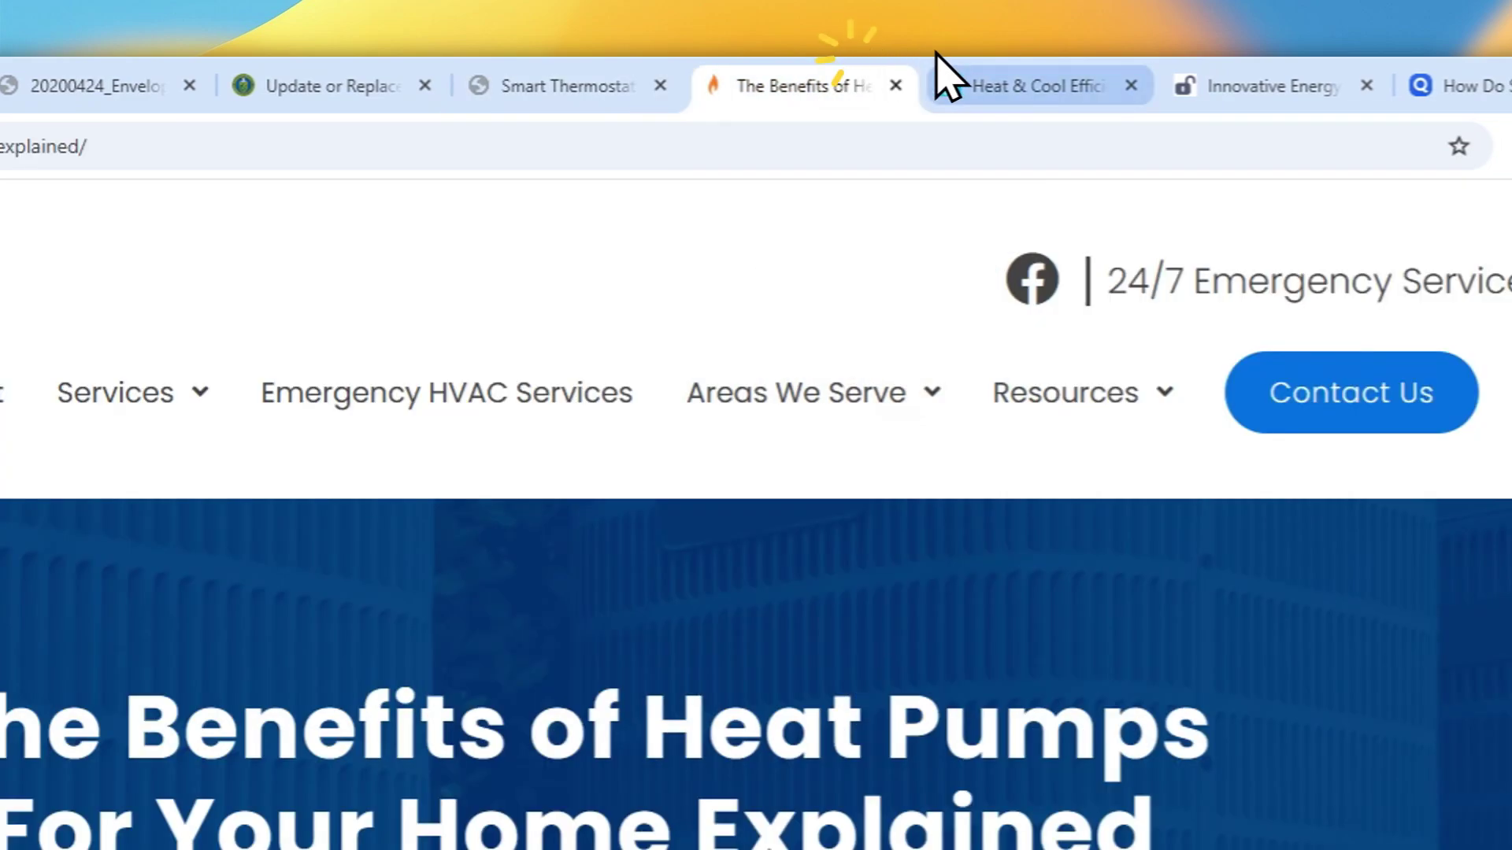
left_click(1024, 79)
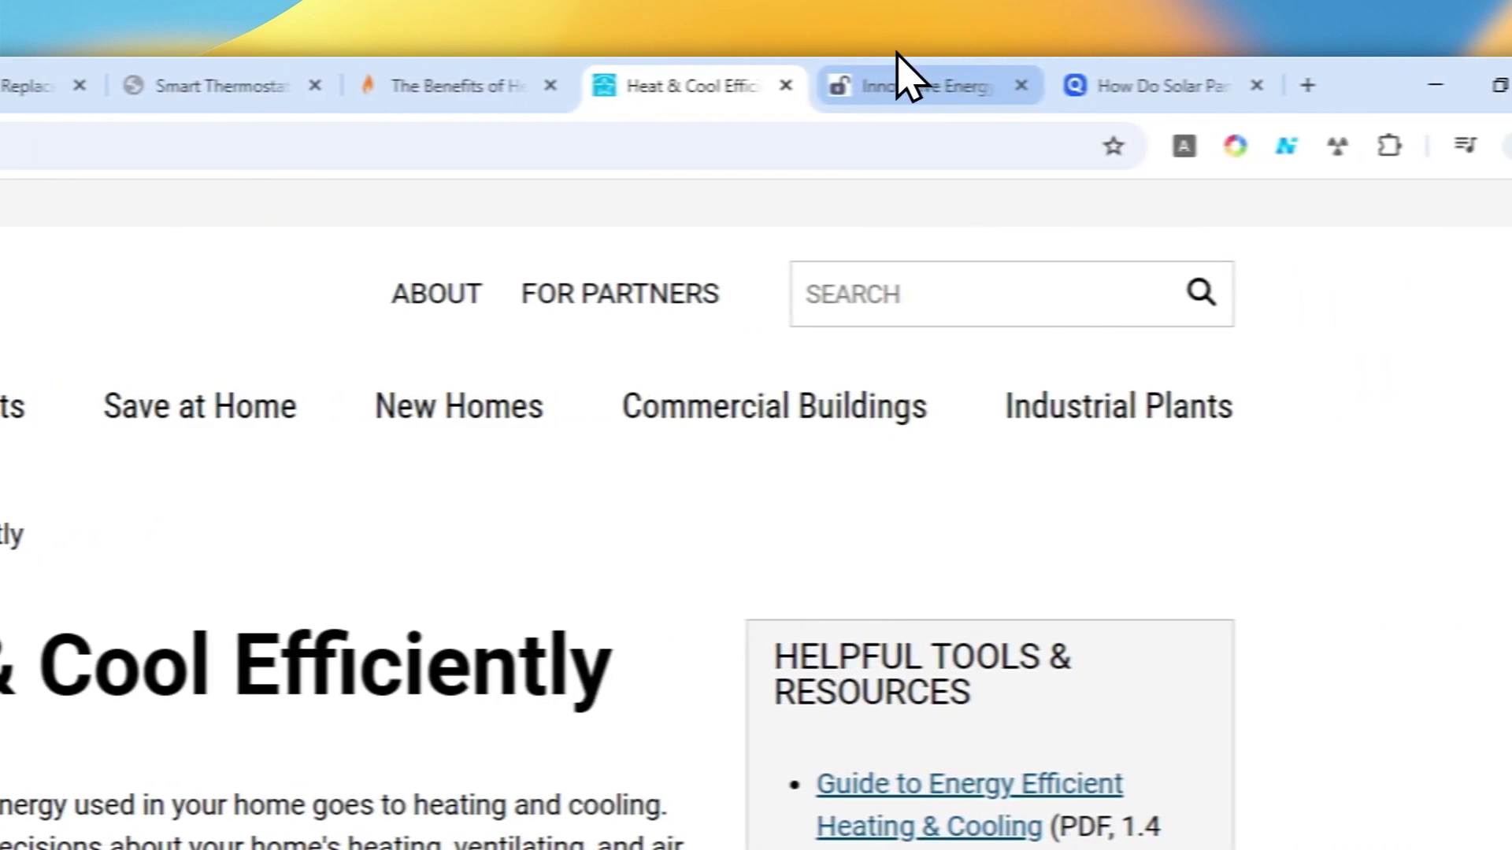
left_click(1258, 79)
left_click(1051, 71)
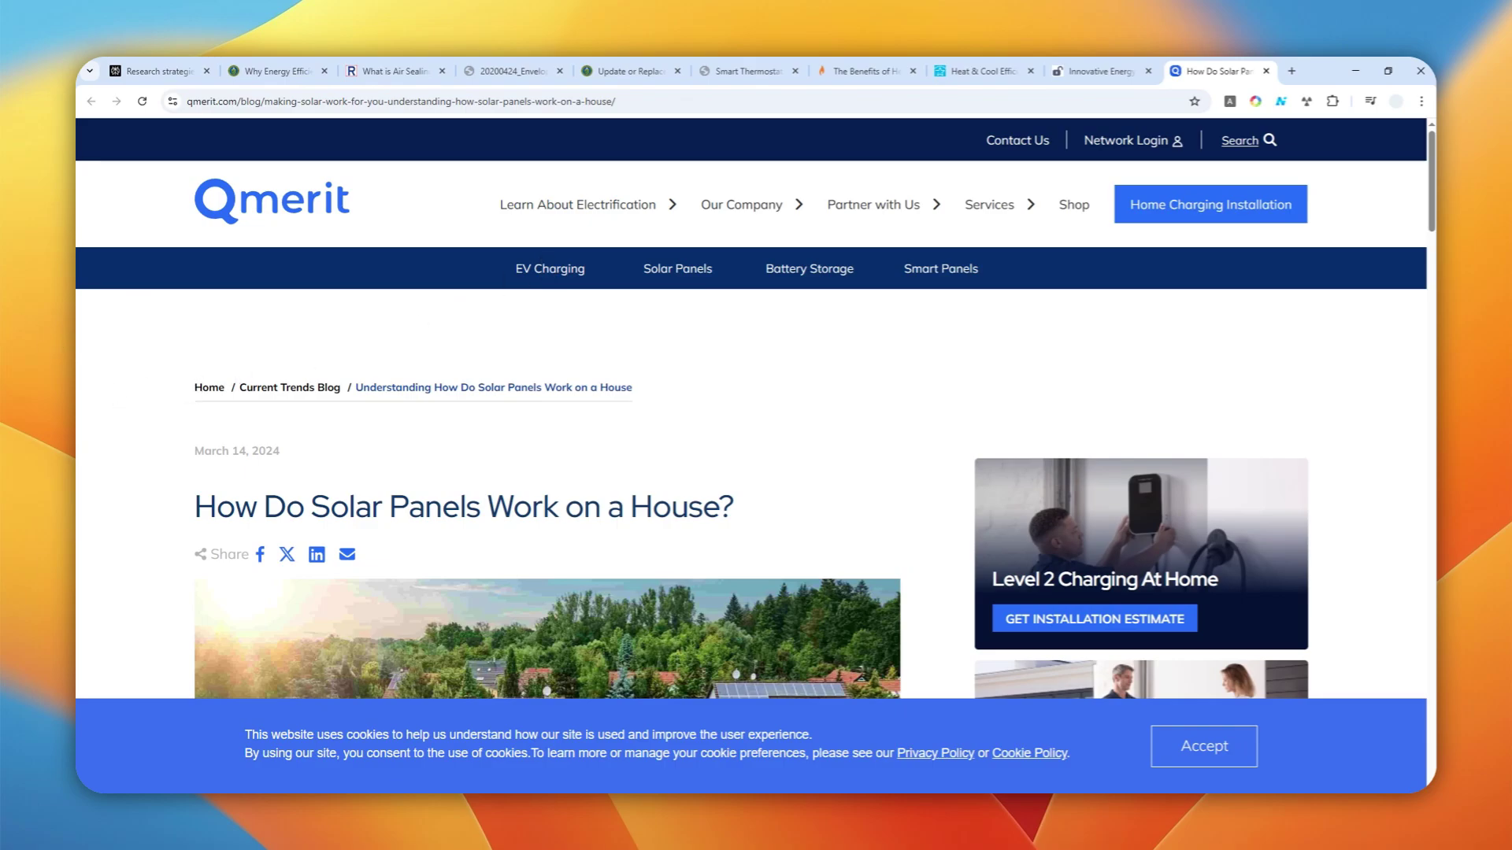
left_click_drag(1056, 351, 1330, 69)
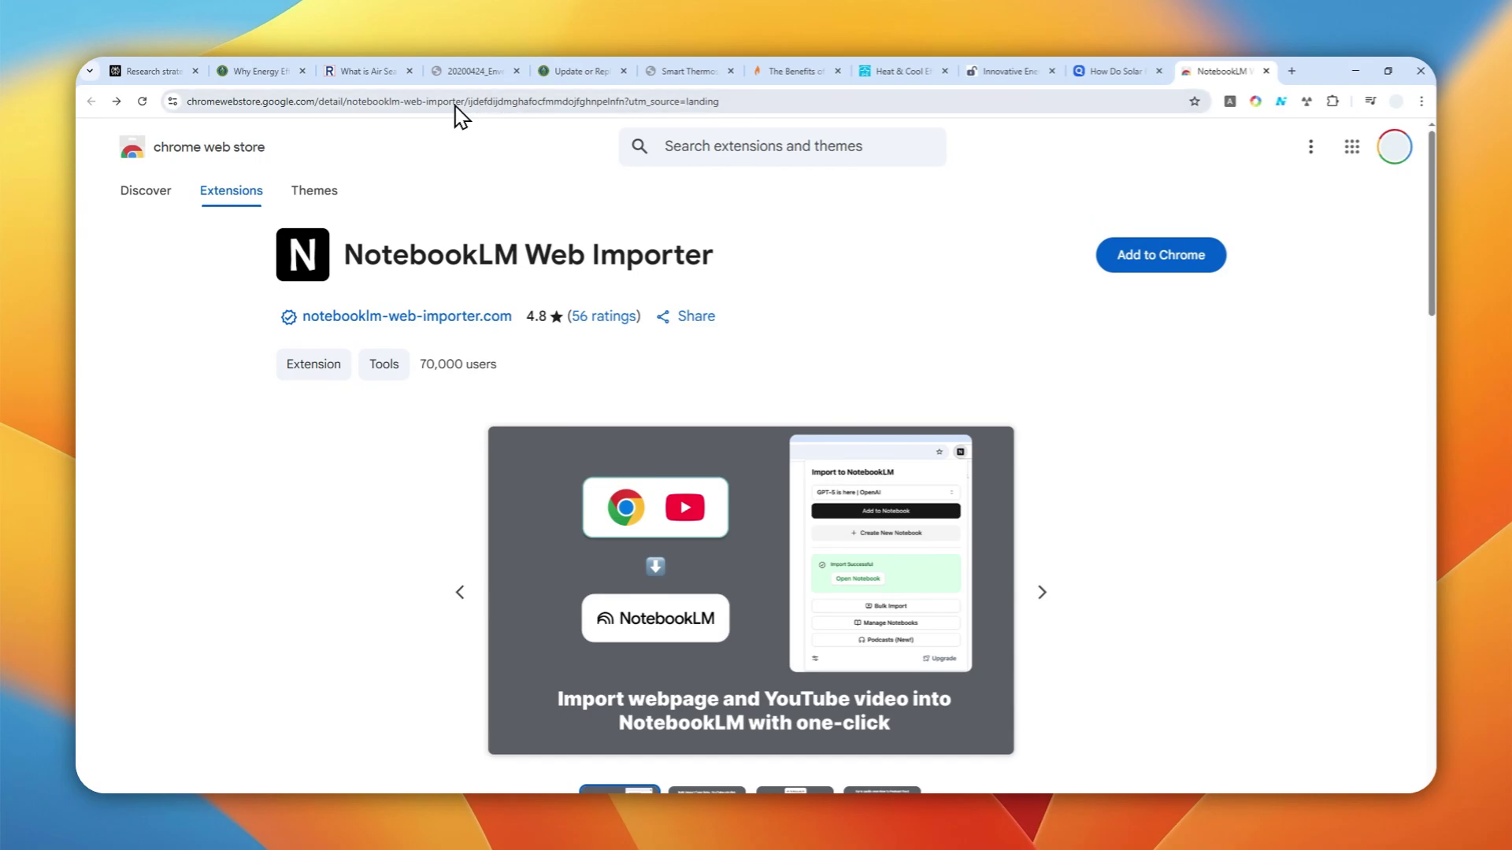
Add the NotebookLM Web Importer extension to Chrome and confirm with Add extension.
left_click_drag(354, 253, 717, 258)
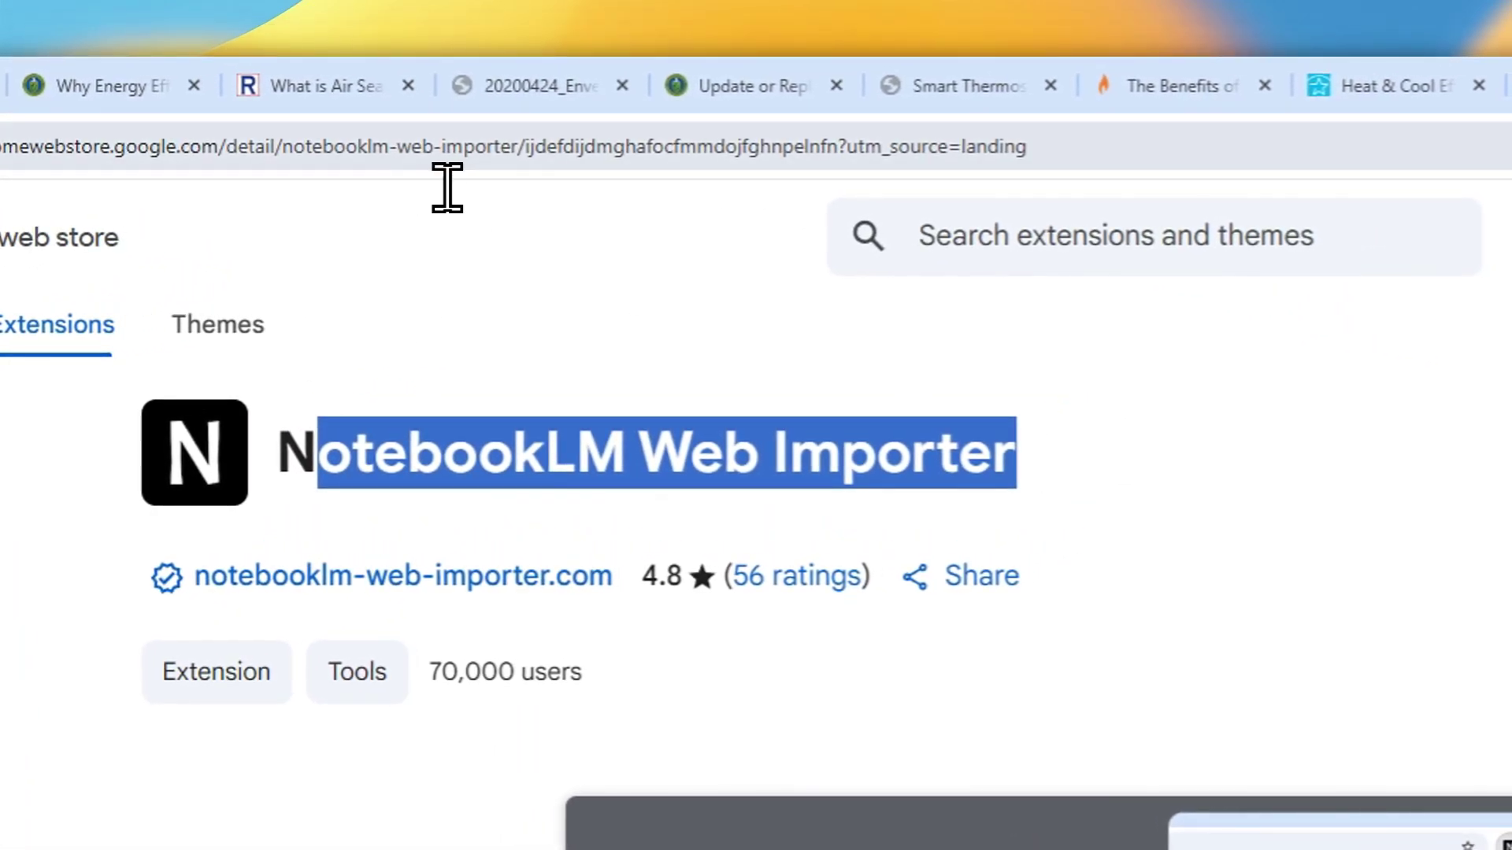
left_click(401, 153)
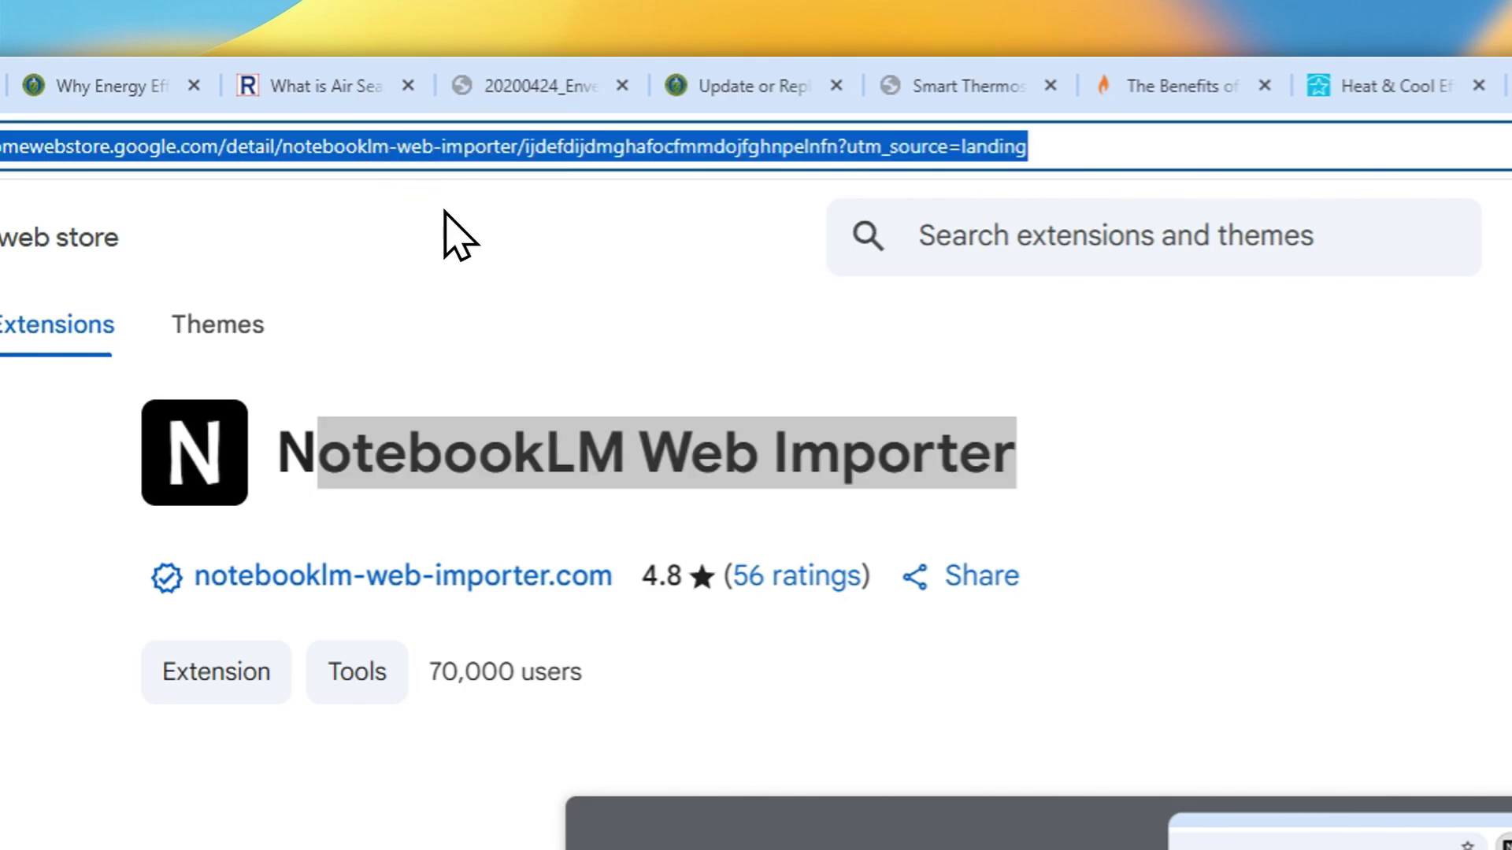
left_click(1174, 452)
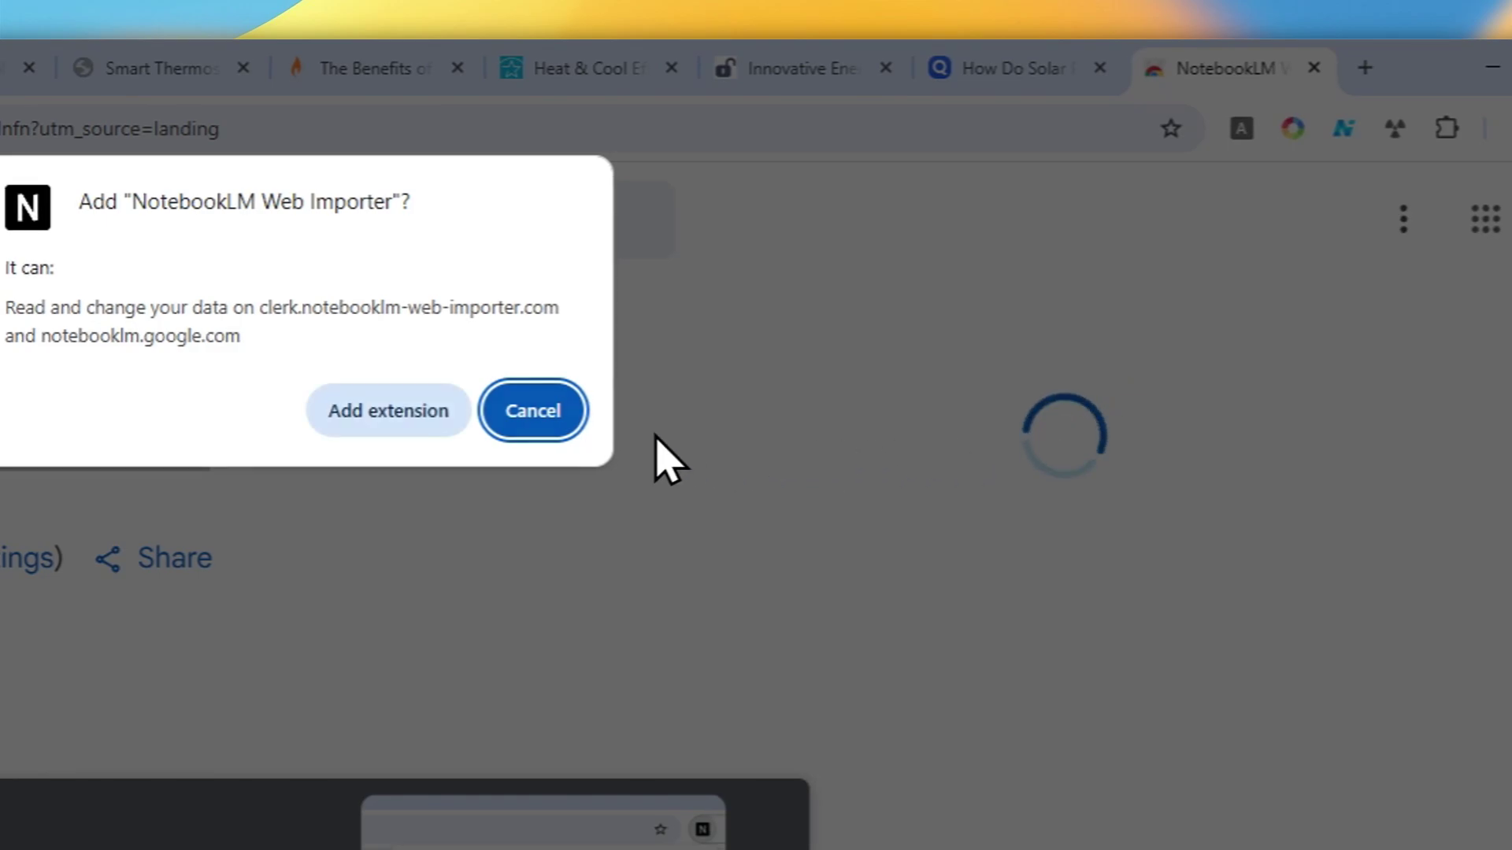
left_click(388, 410)
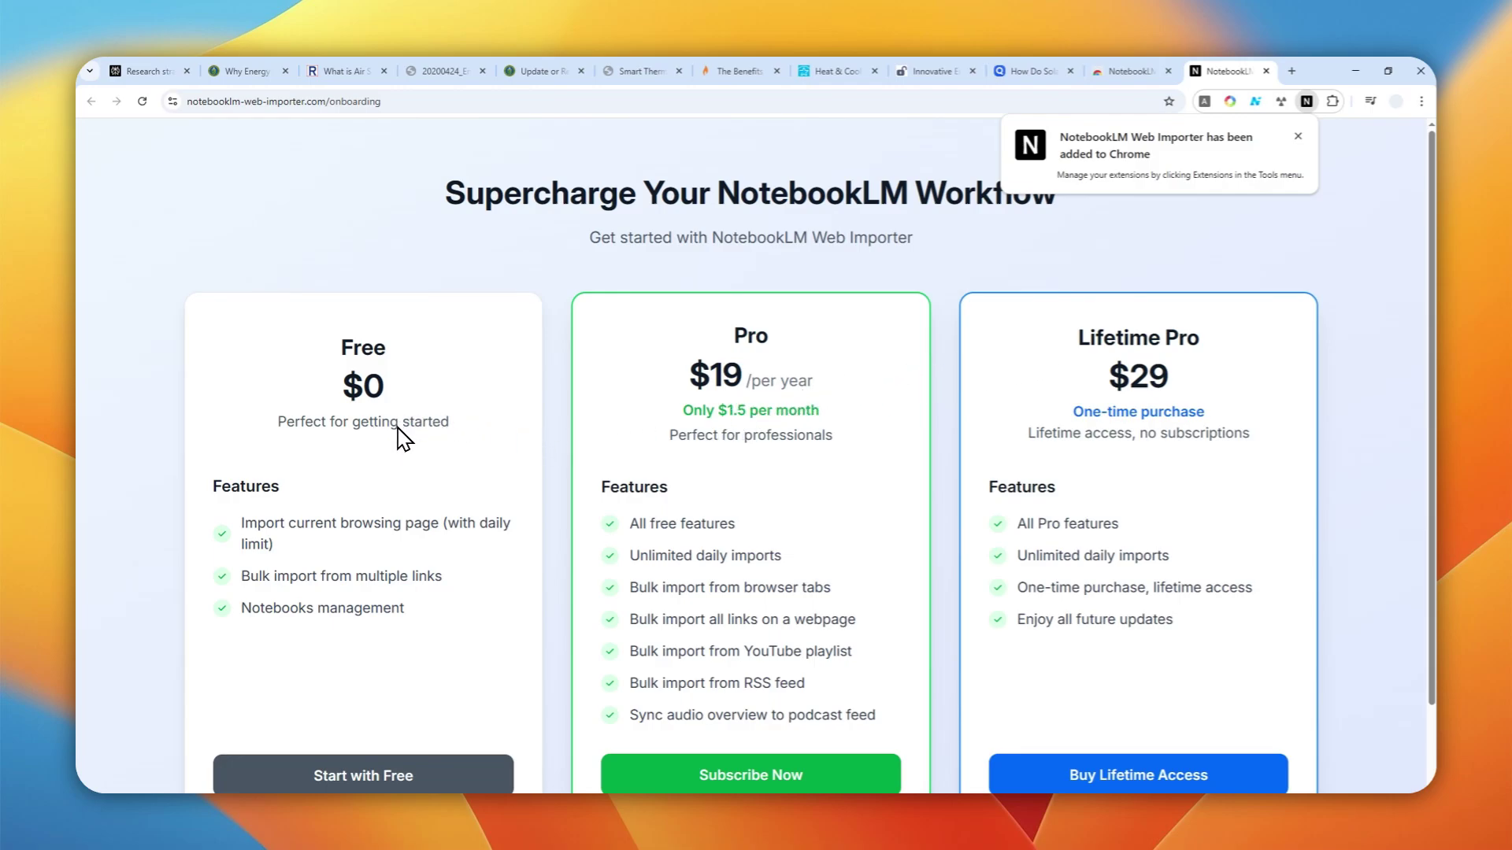
Pin NotebookLM Web Importer to the toolbar from the Extensions menu.
scroll(420, 434, "down", 1)
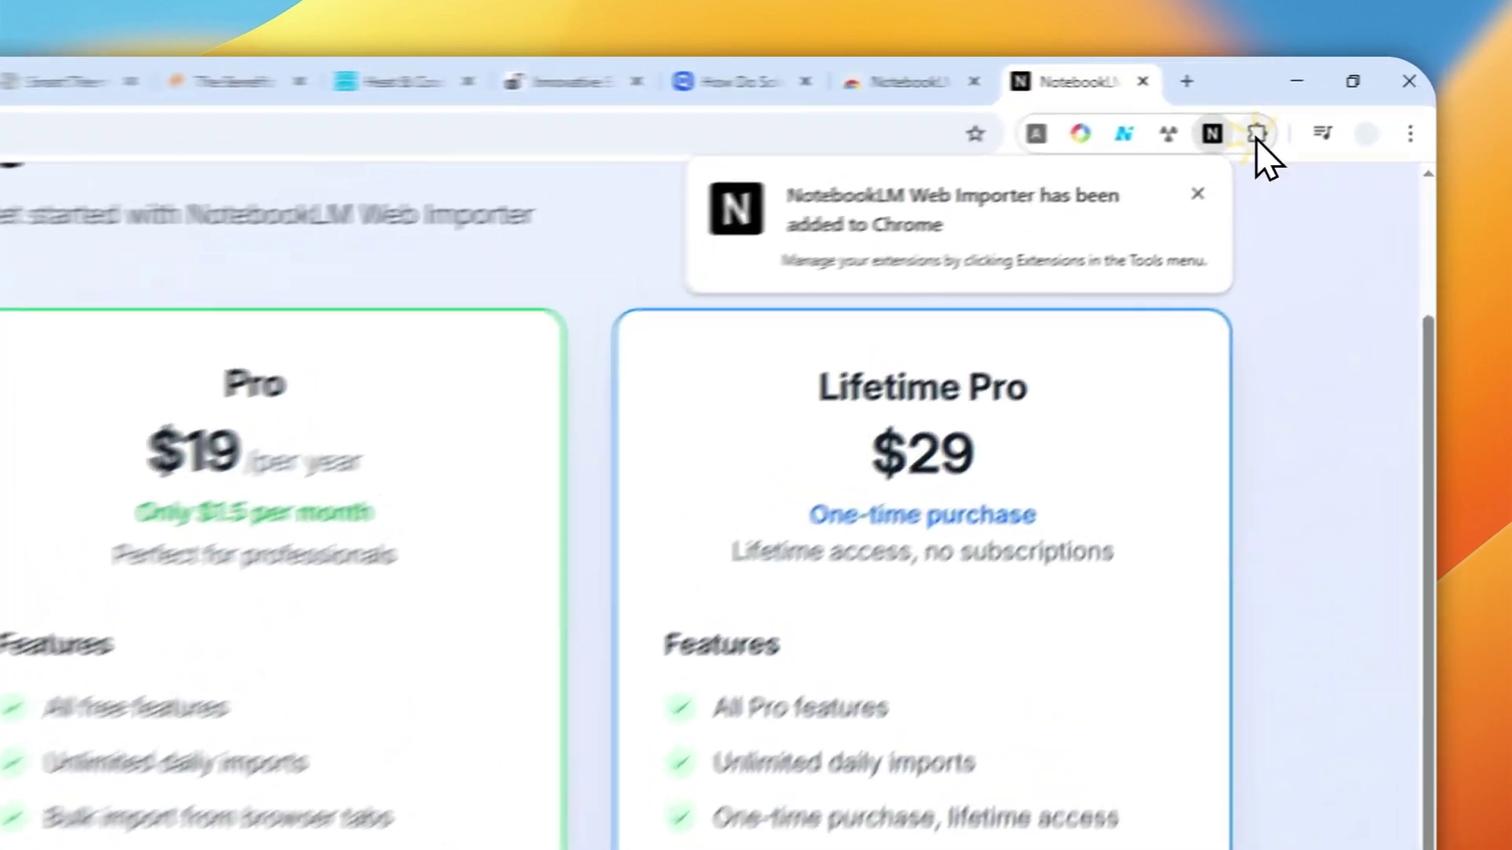
left_click(1333, 101)
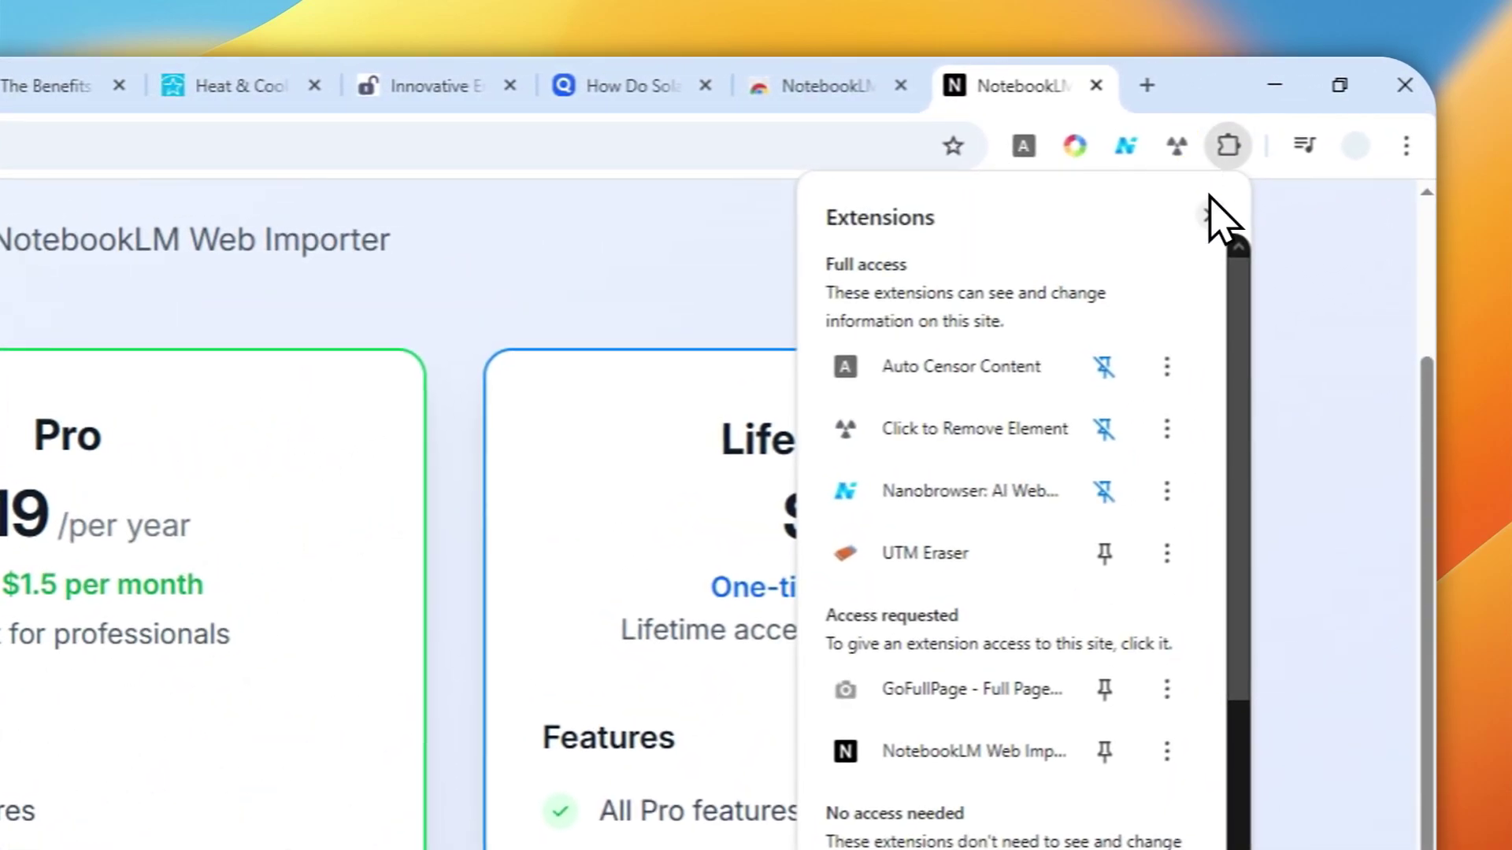
scroll(1166, 315, "down", 2)
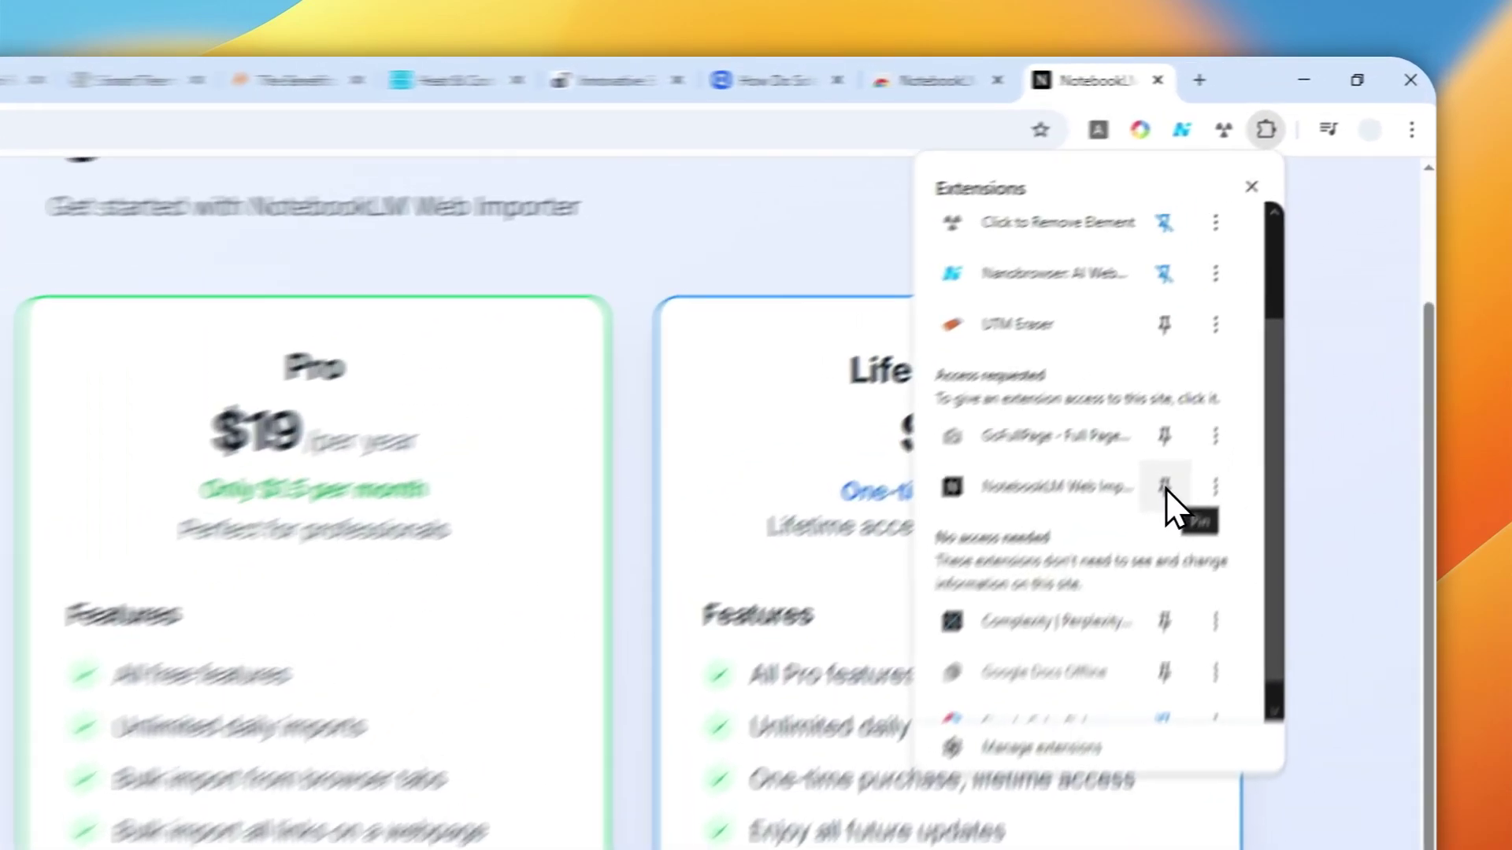
left_click(1270, 318)
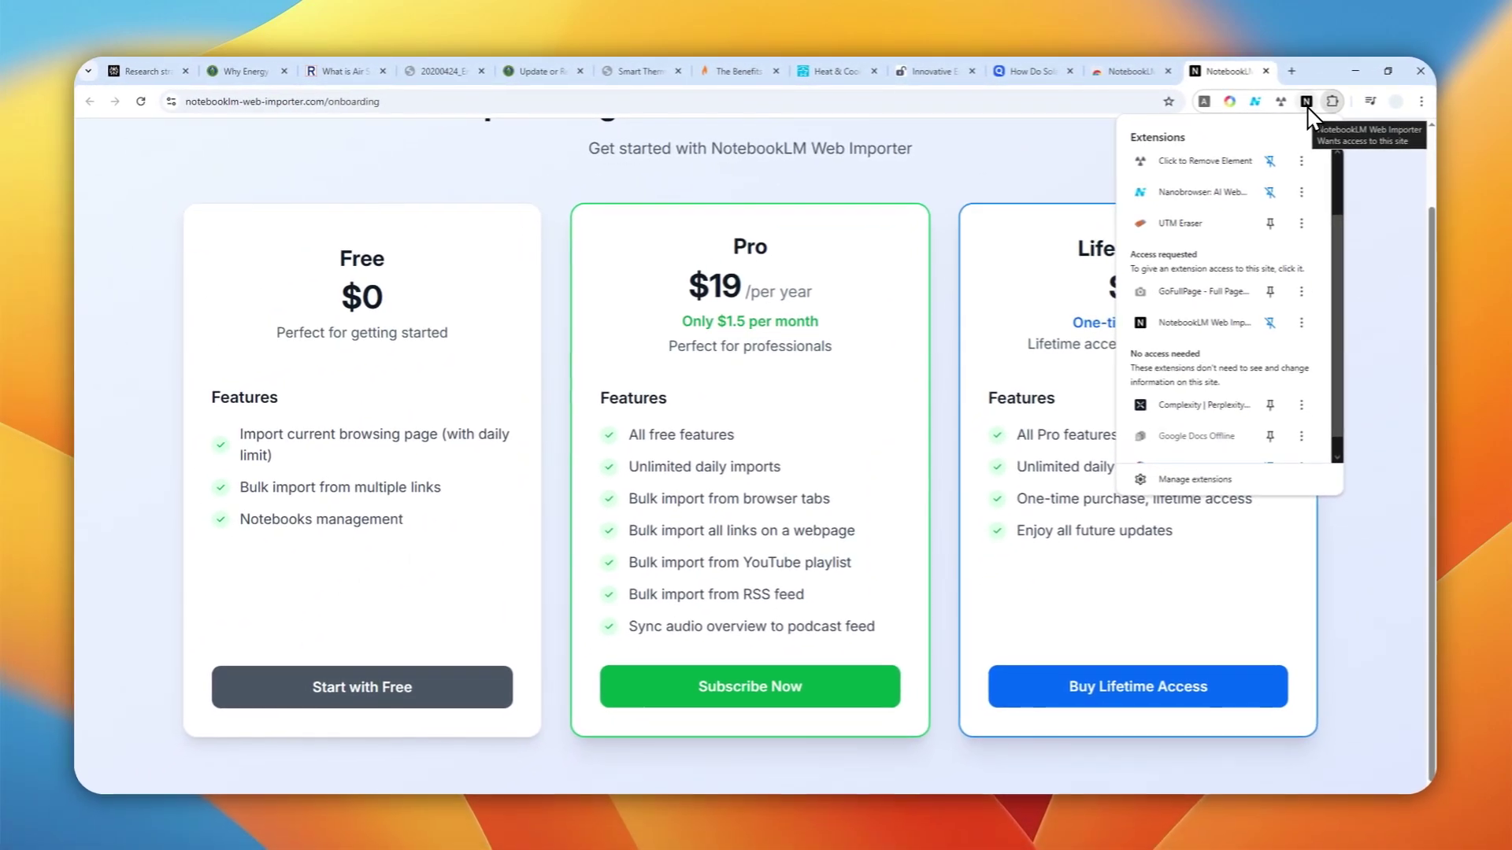
left_click(1266, 71)
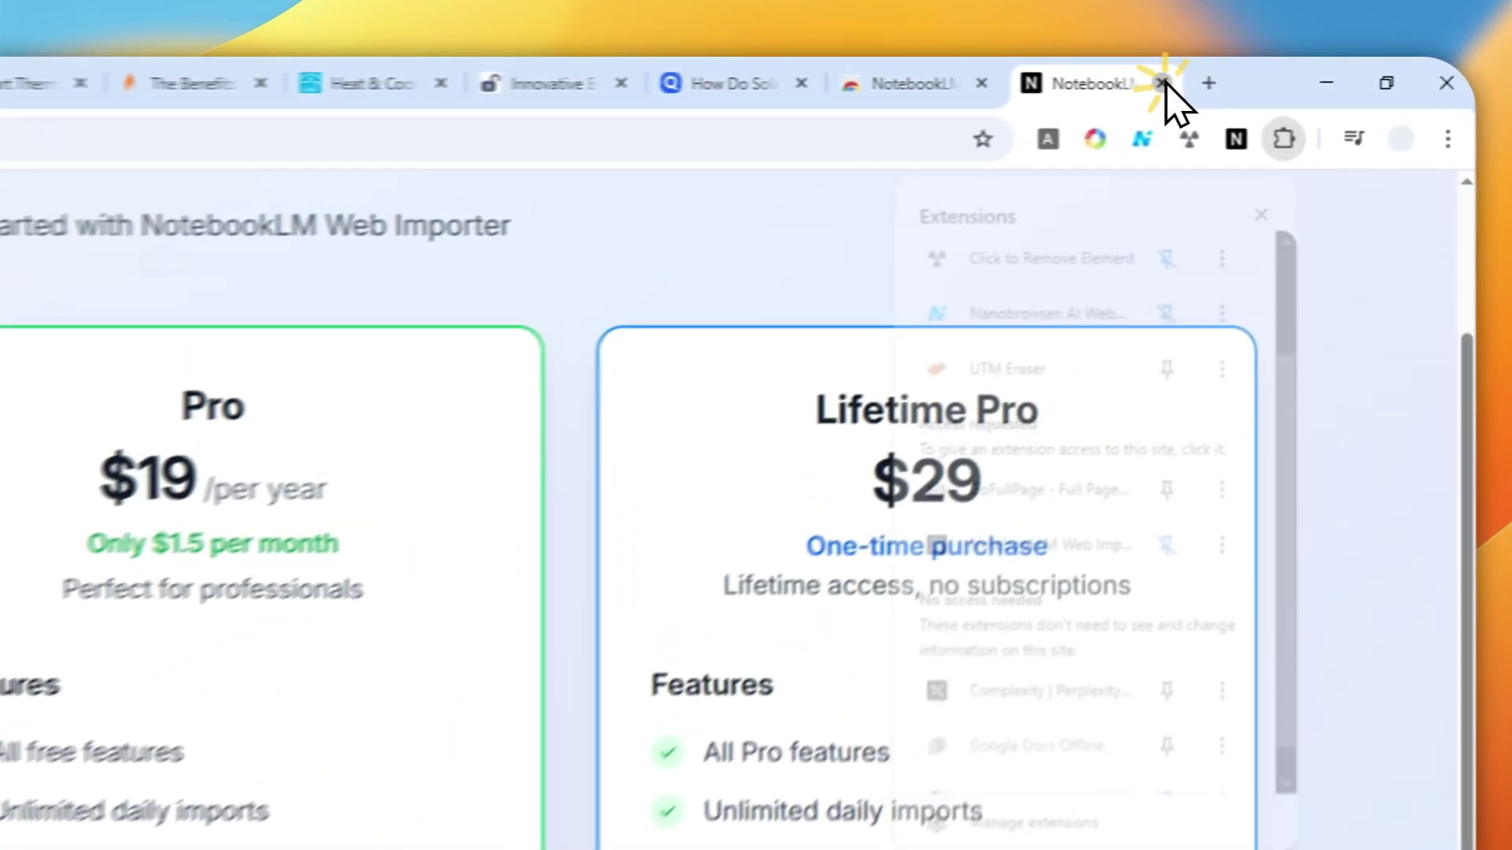
Close the onboarding page and import the energy.gov Why Energy Efficiency Matters page into a new notebook.
left_click(1266, 71)
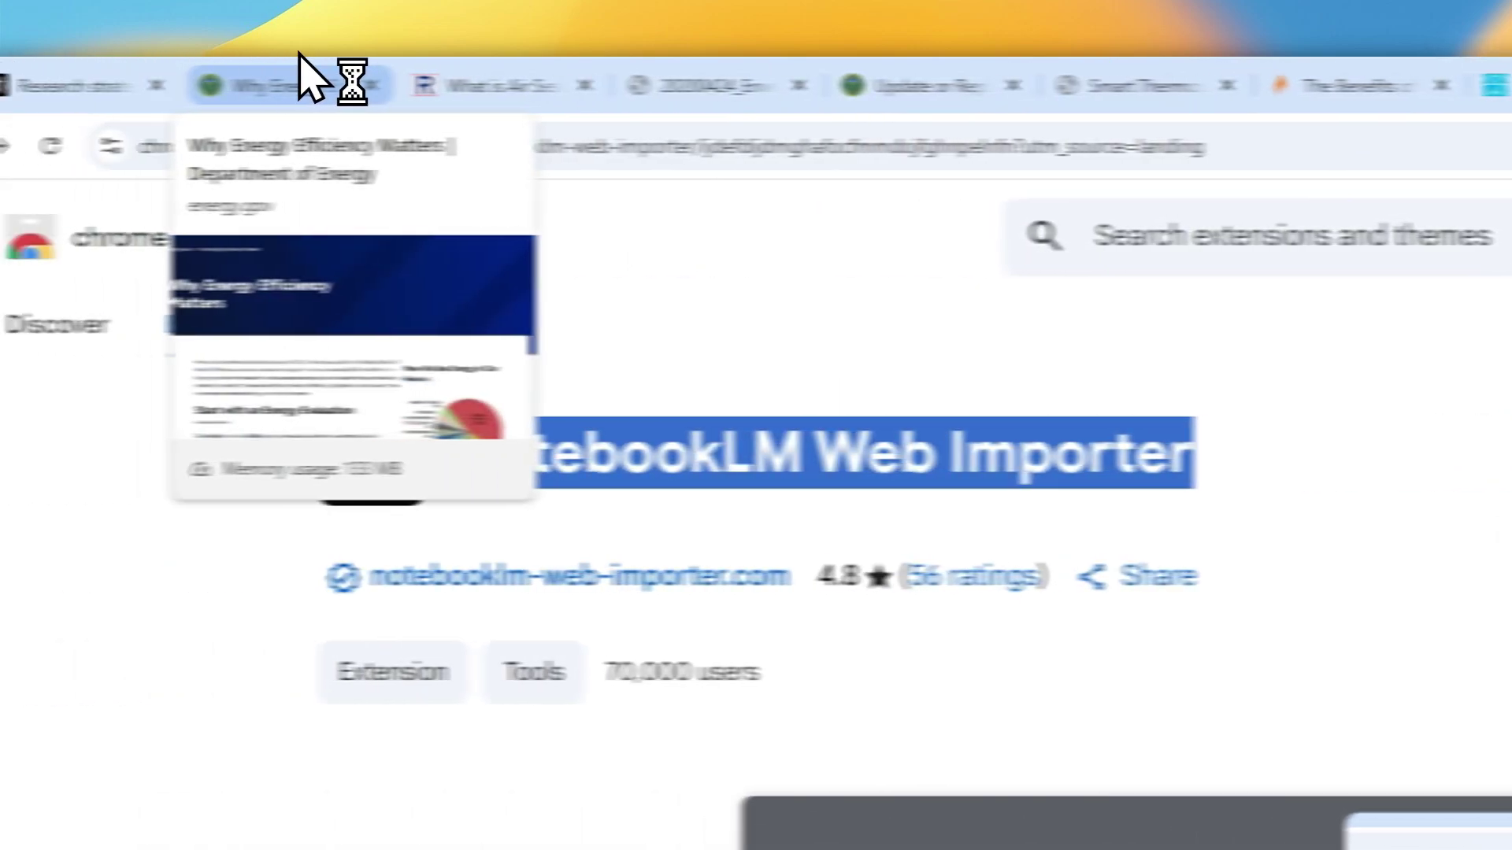
left_click(323, 76)
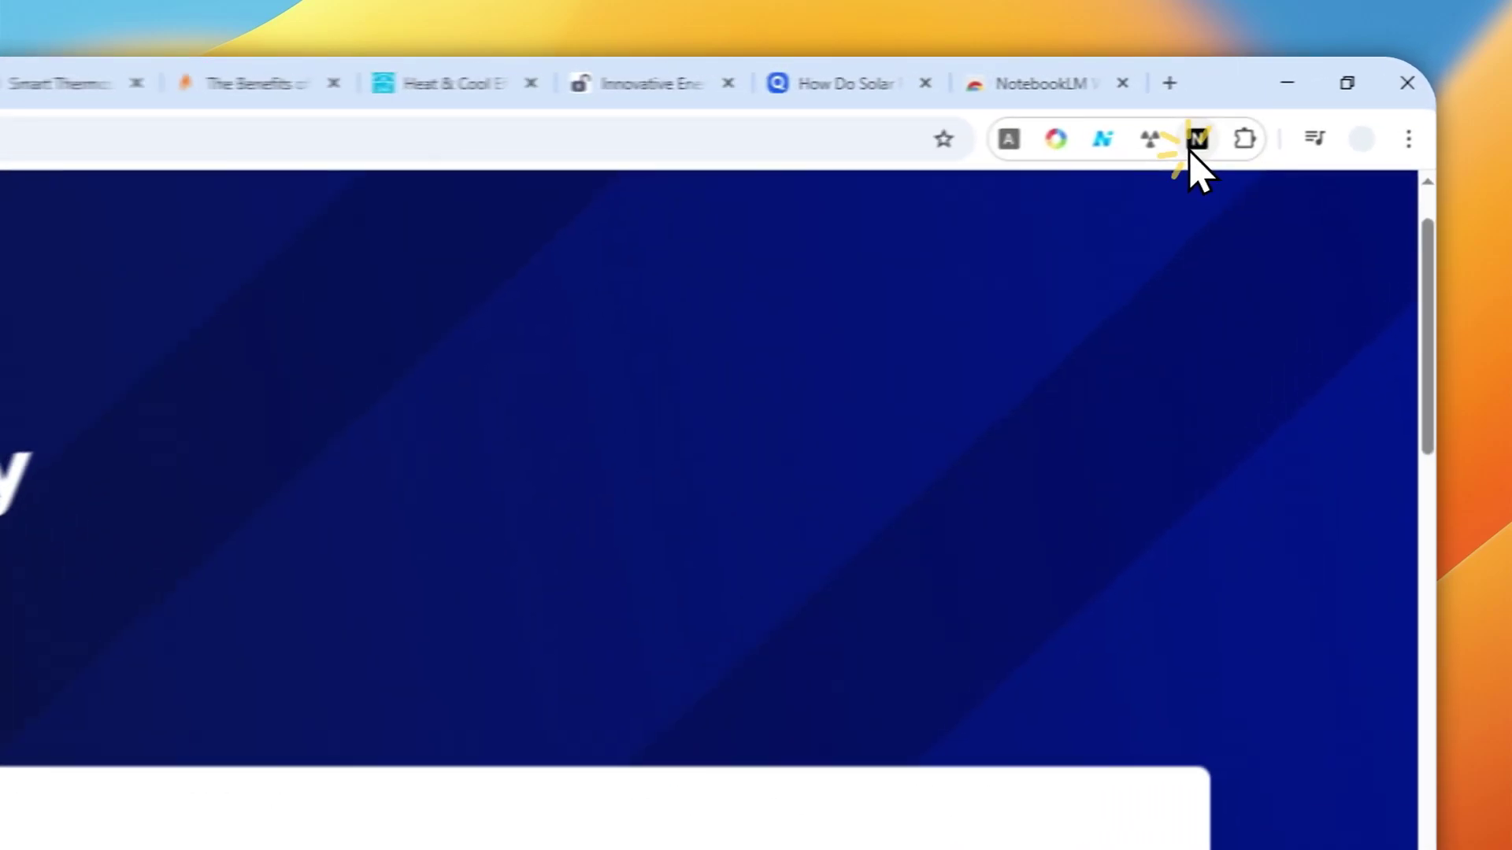
left_click(1303, 108)
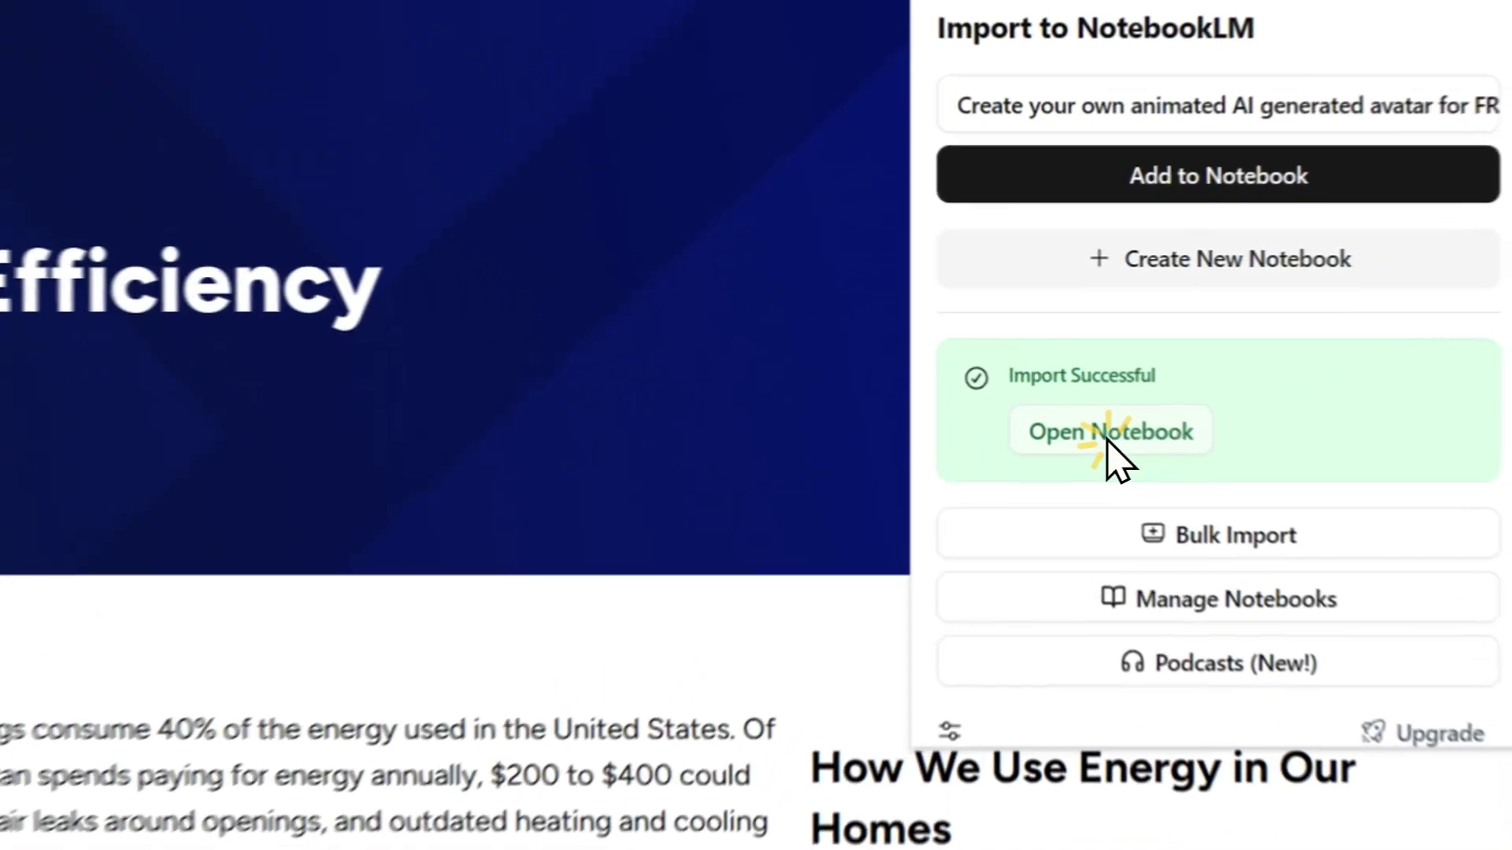
Open the new notebook to check its single summarized source, then close the NotebookLM tab.
left_click(1059, 370)
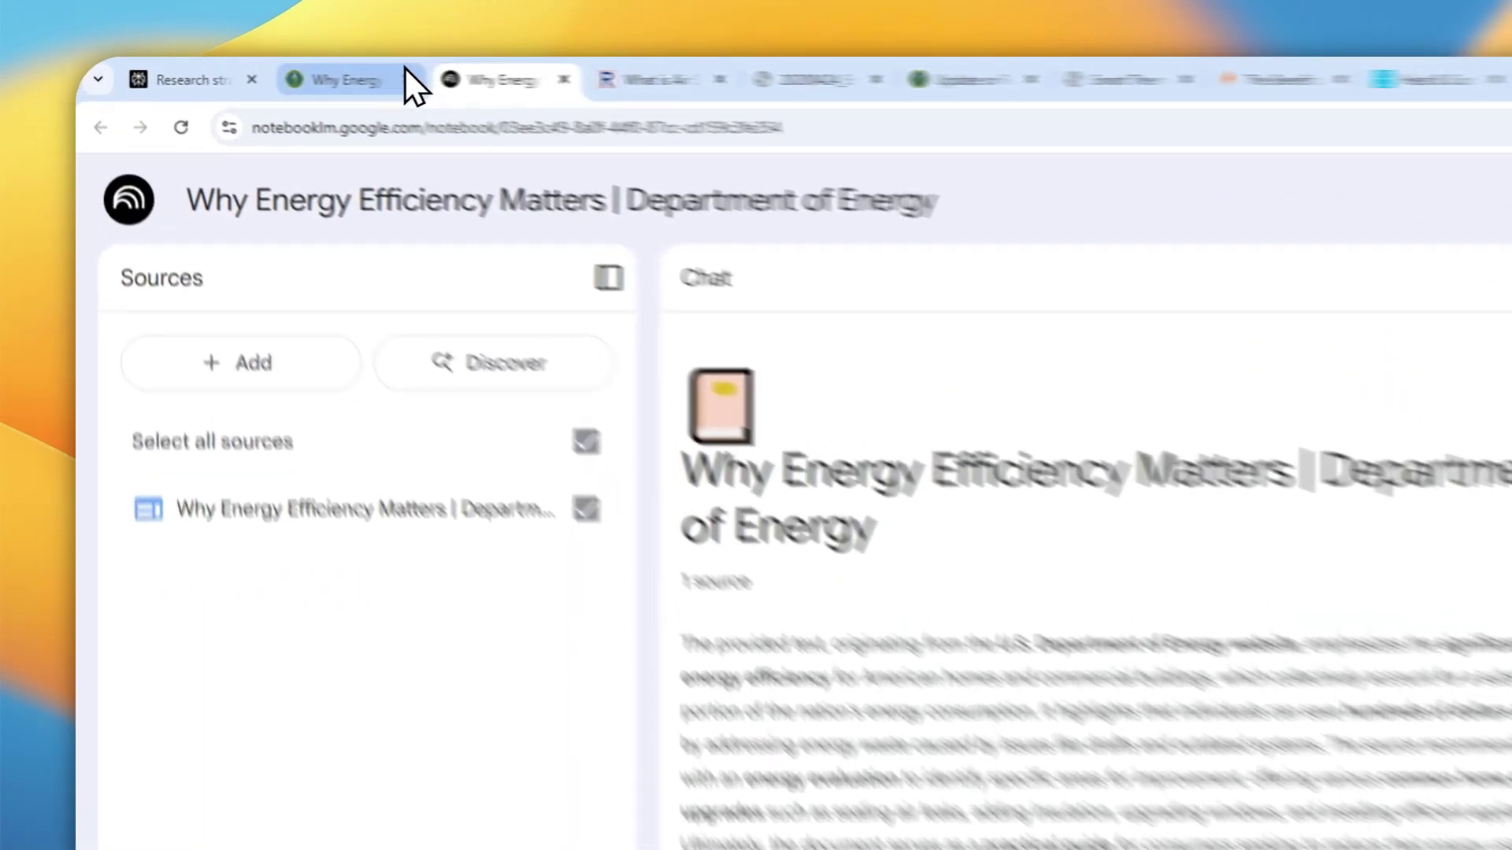
left_click(267, 70)
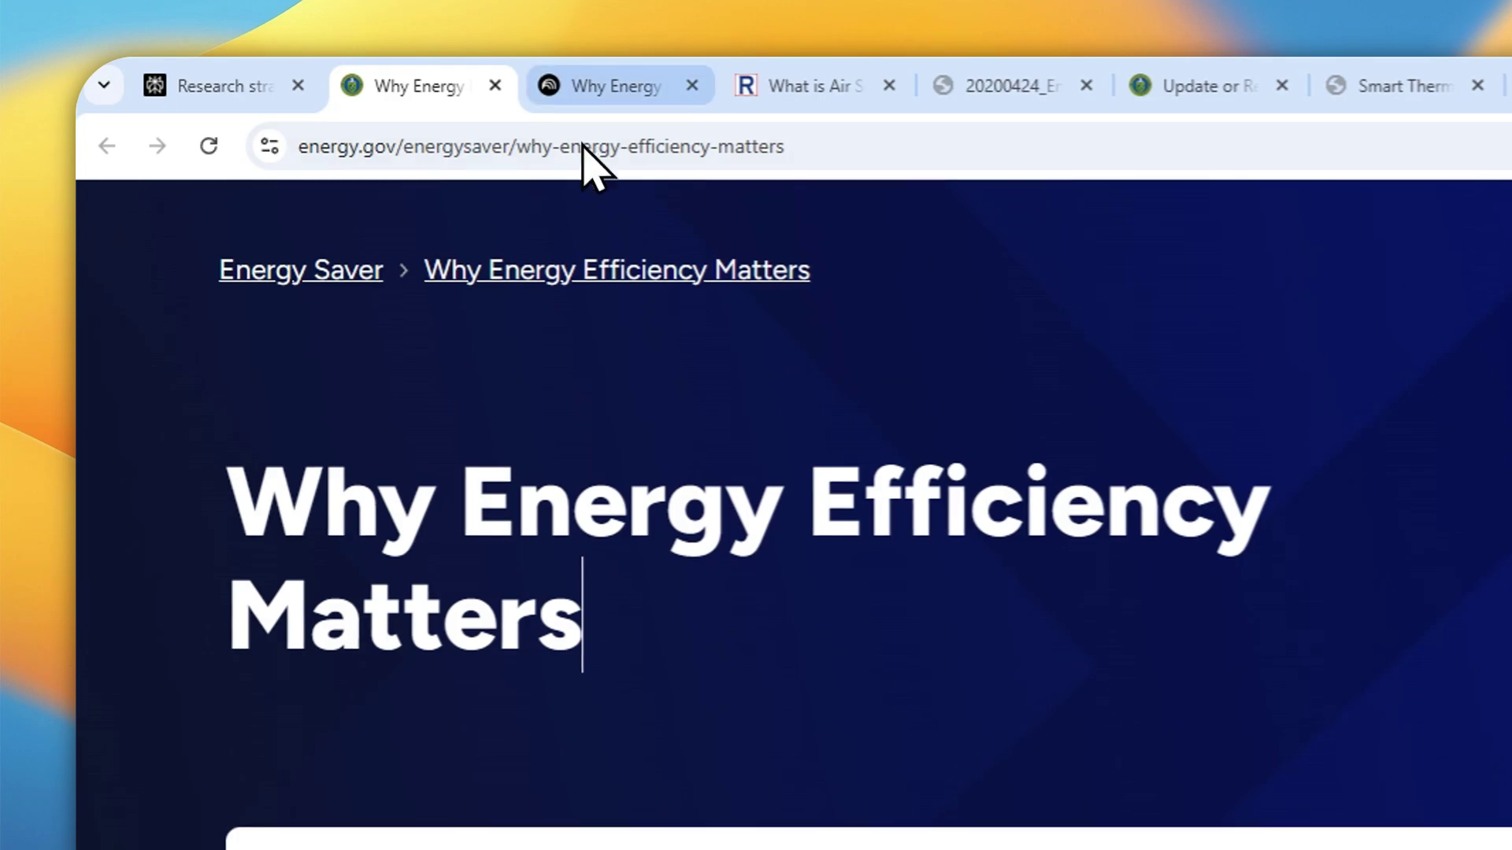
left_click(606, 86)
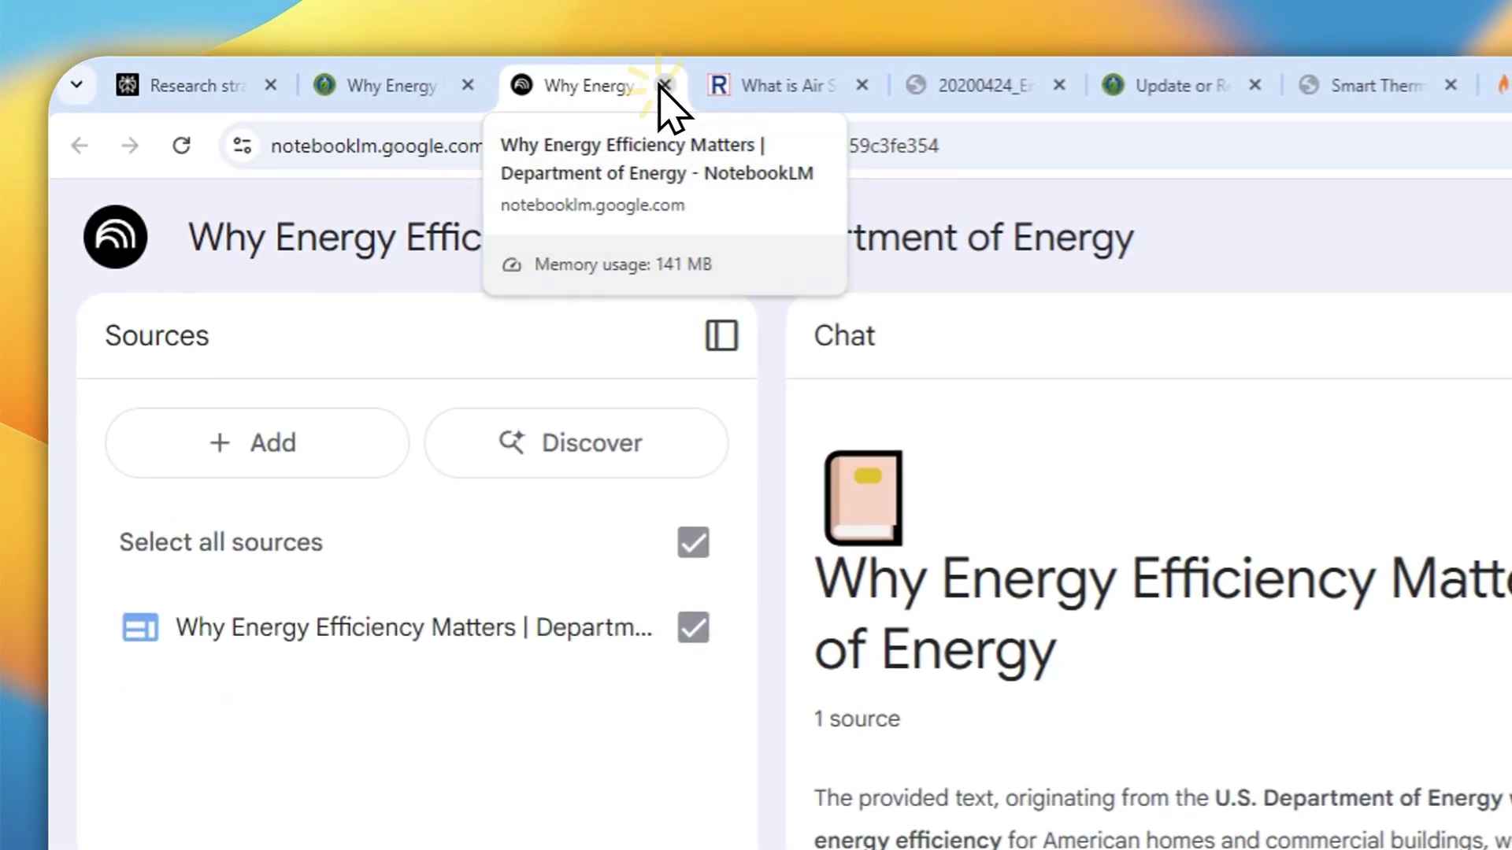
left_click(692, 45)
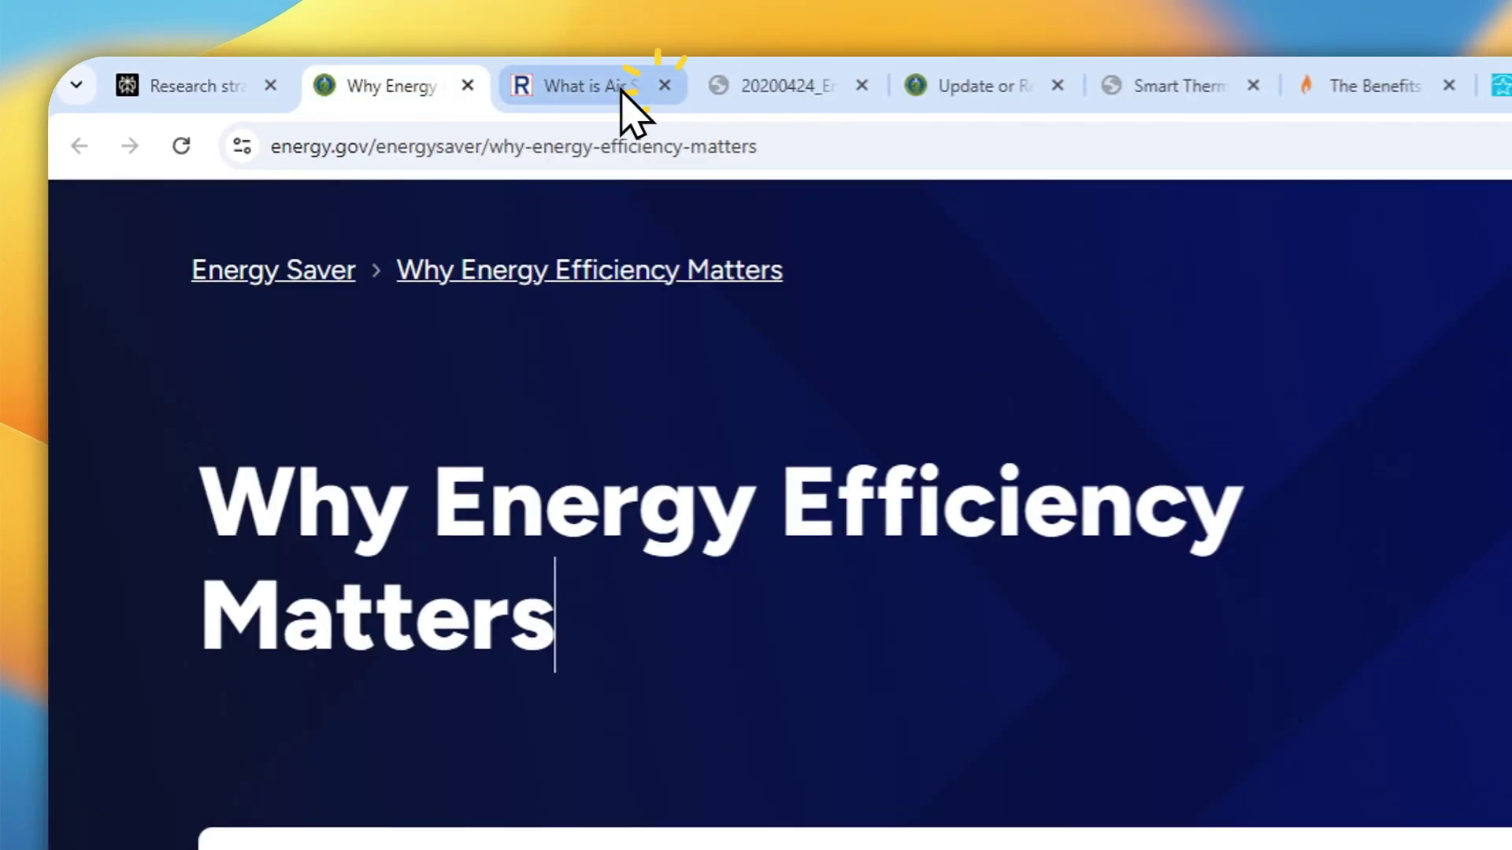
Add the air sealing article to the Why Energy Efficiency Matters notebook.
left_click(584, 63)
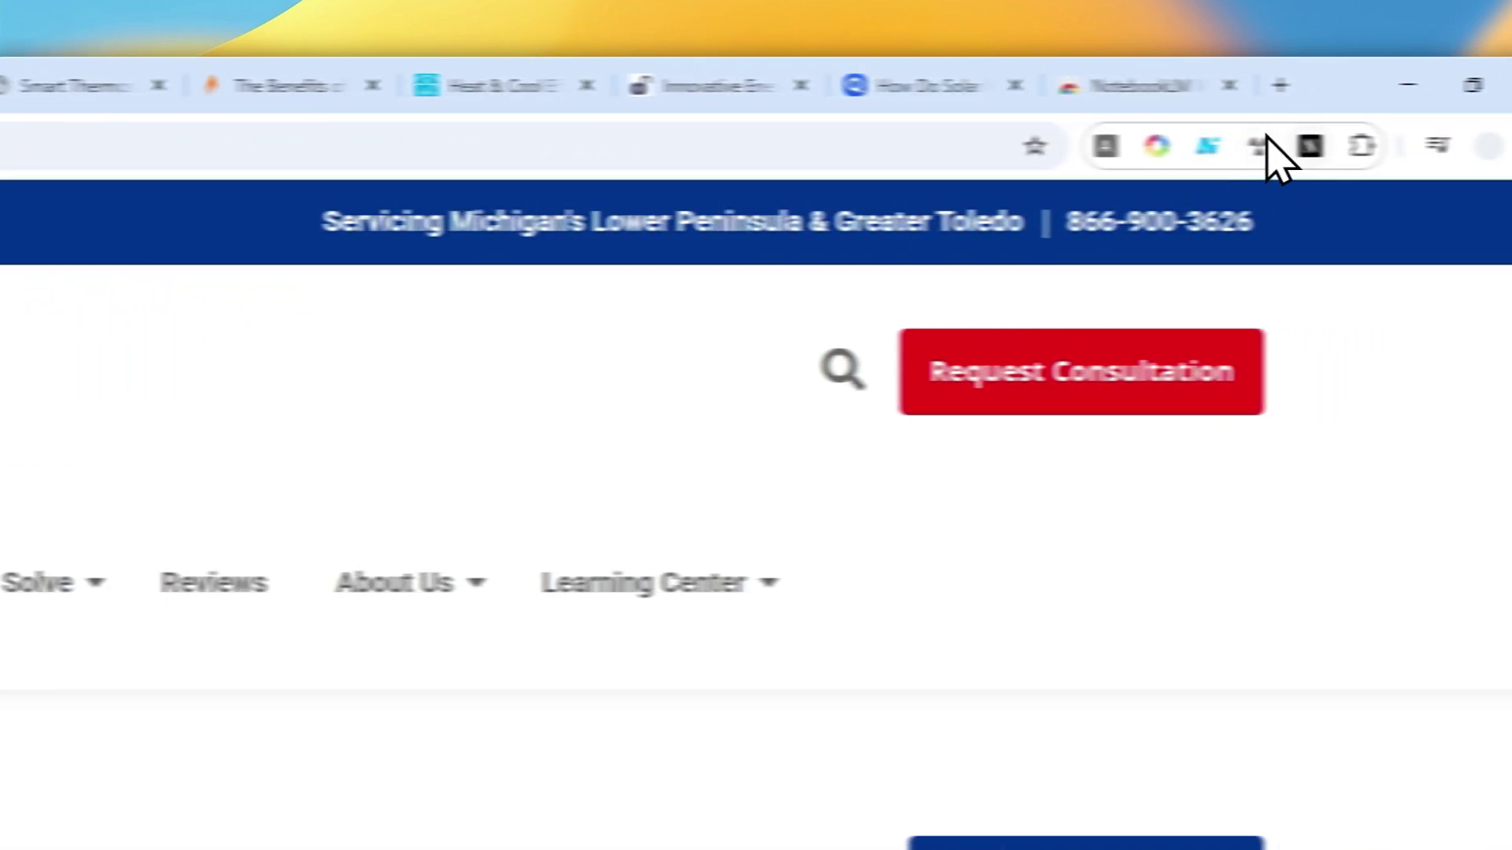
left_click(1310, 146)
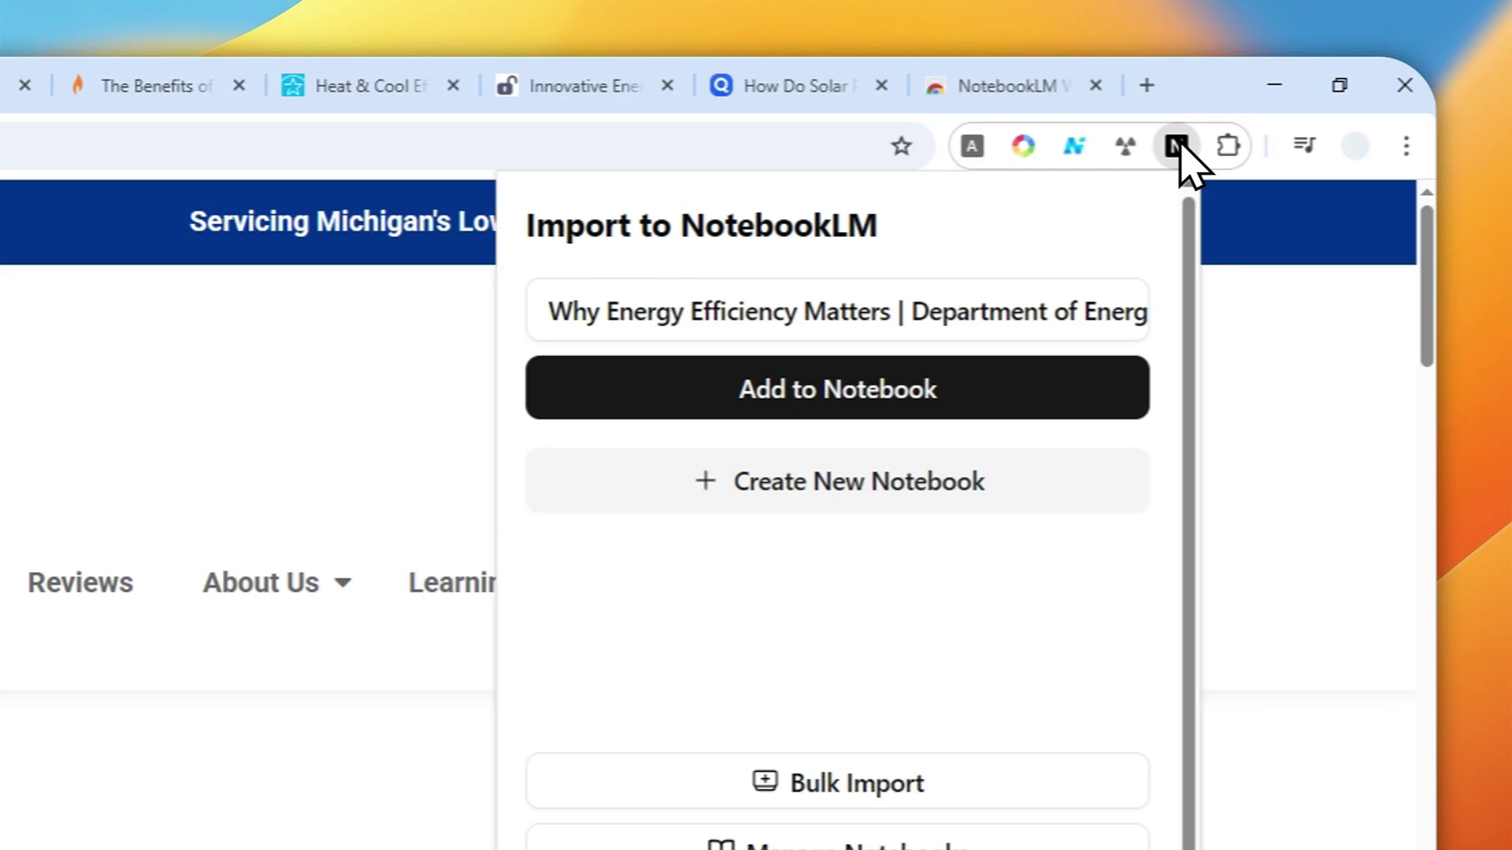
left_click(725, 312)
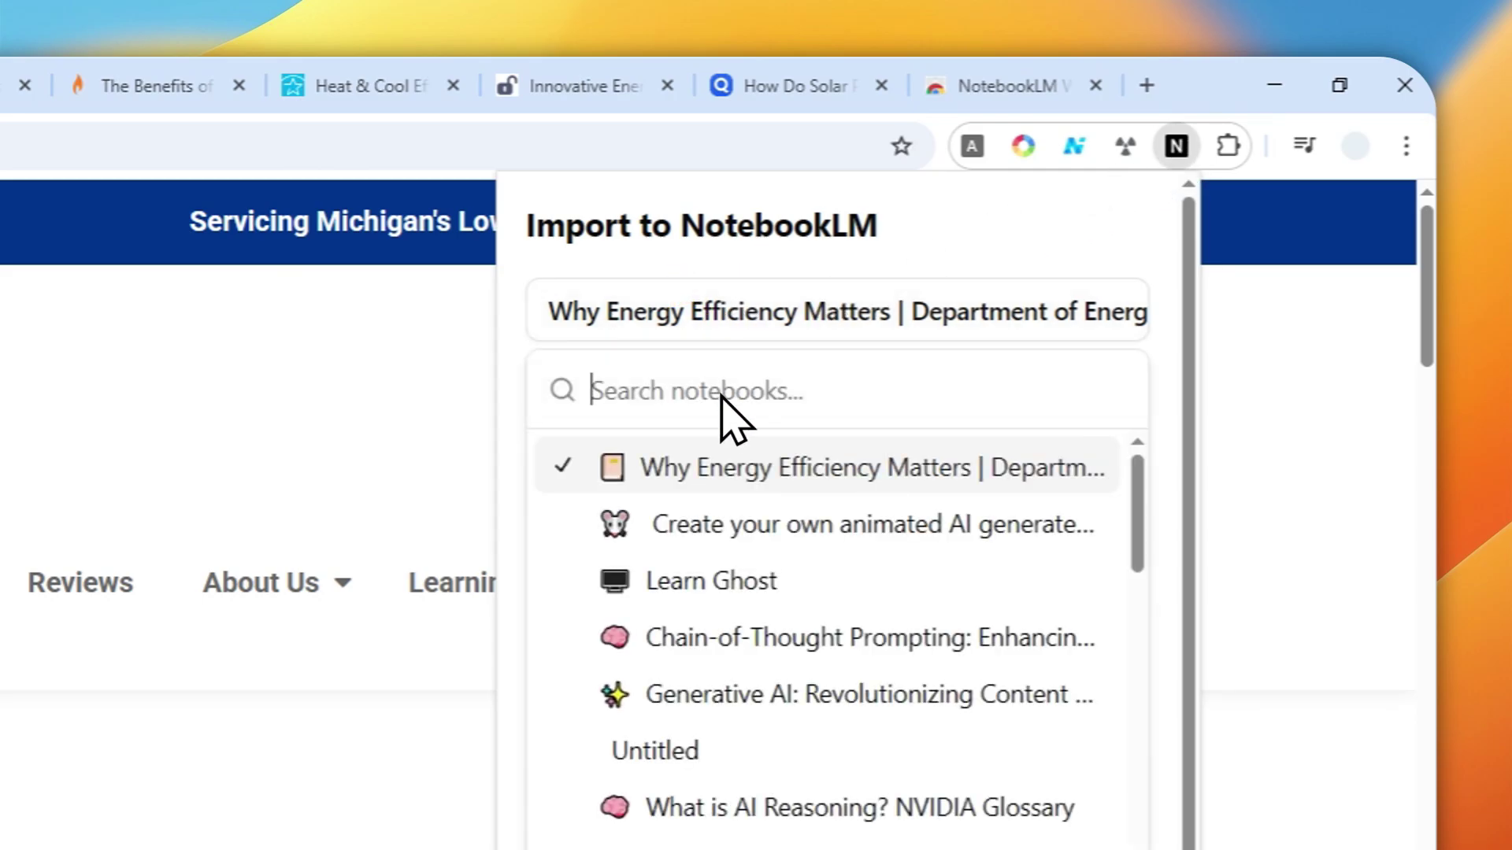
left_click(780, 452)
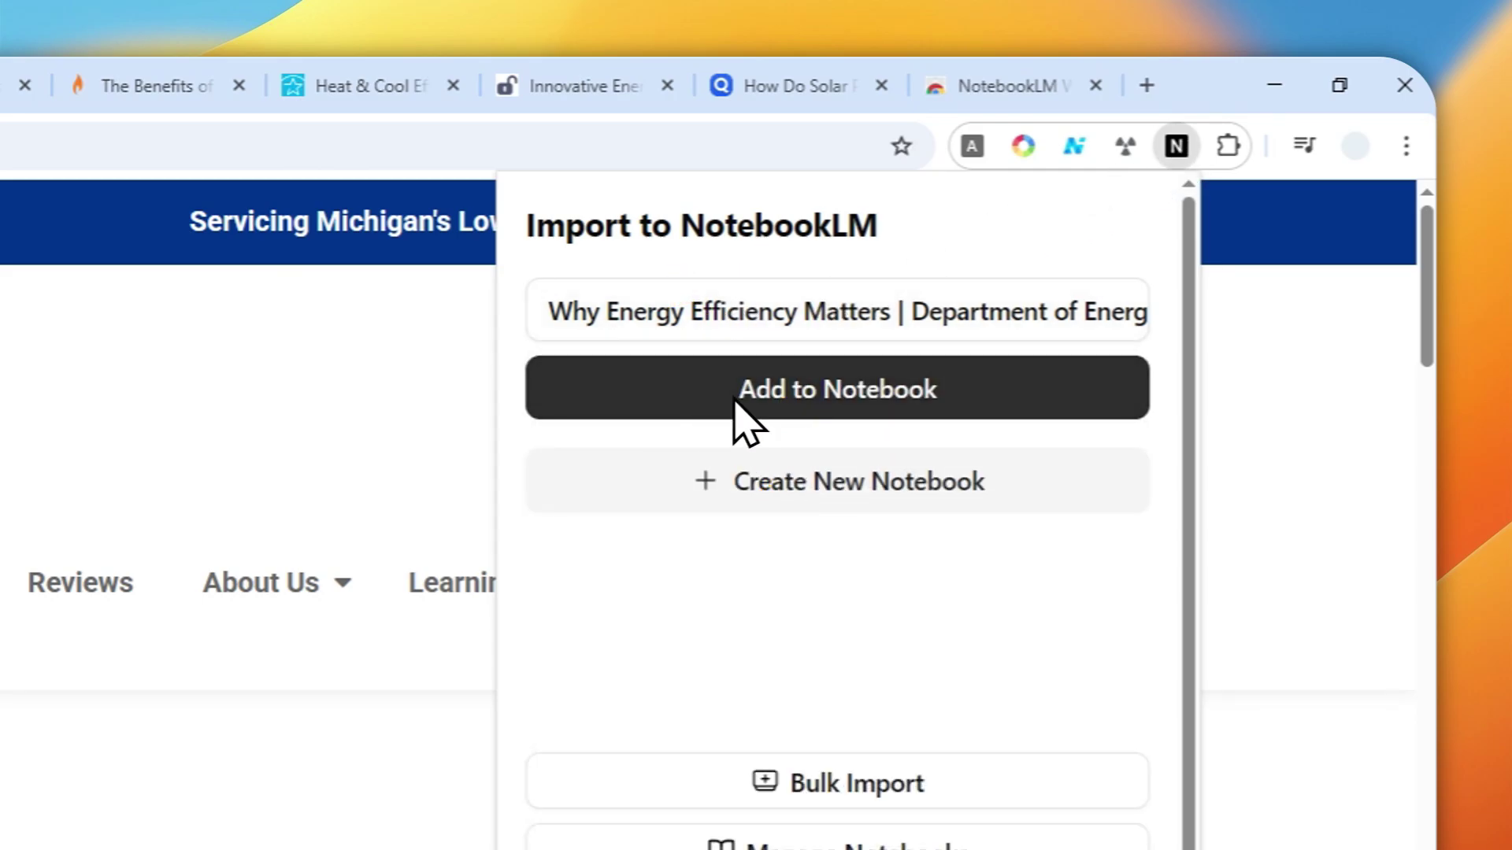
left_click(817, 387)
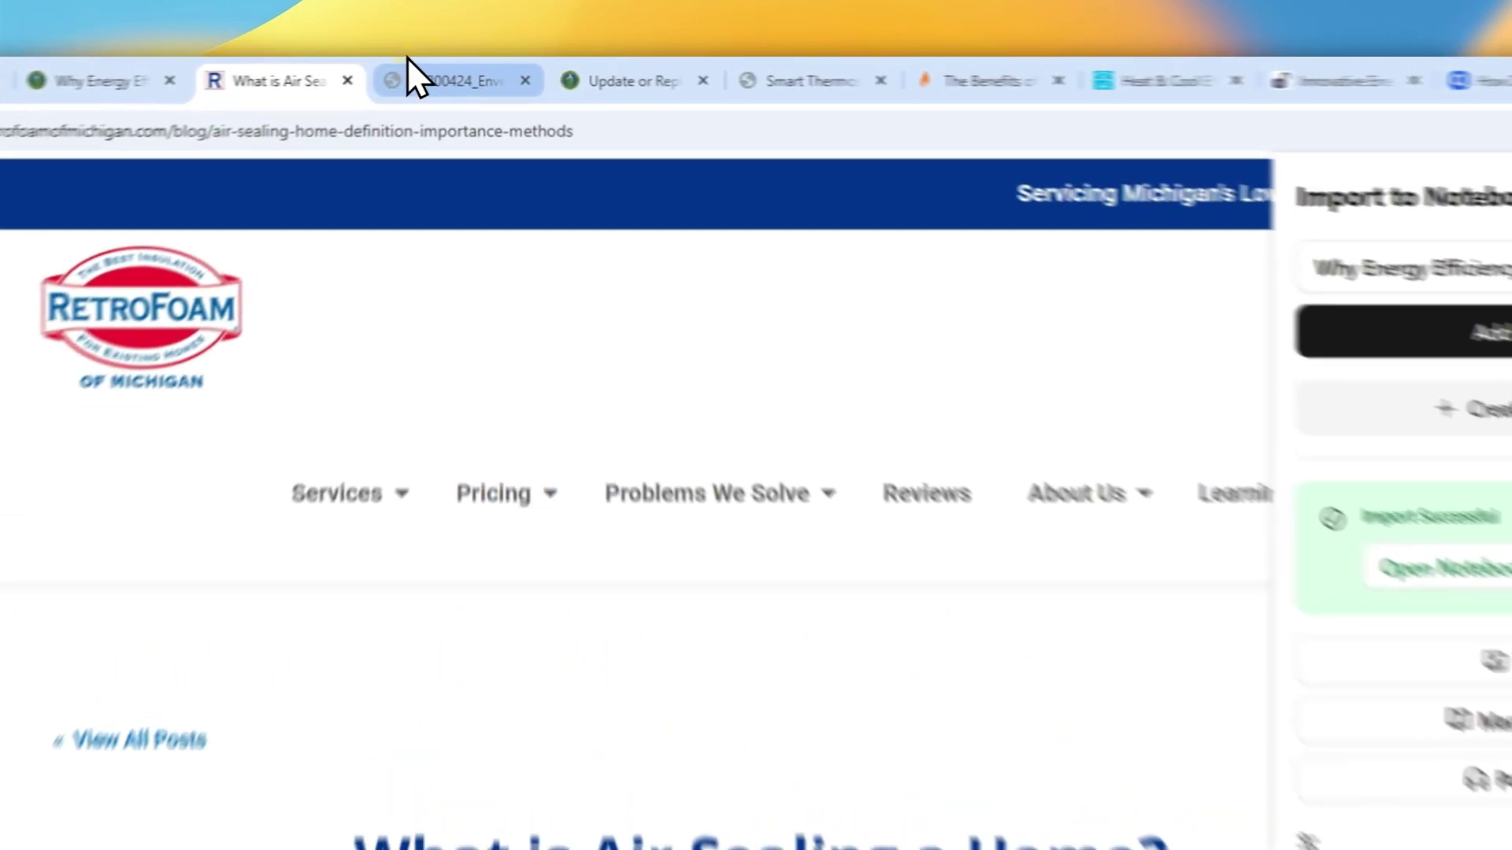
Add the Building Envelope PDF to the notebook, then bring up the importer on the Update or Replace Windows page.
left_click(455, 70)
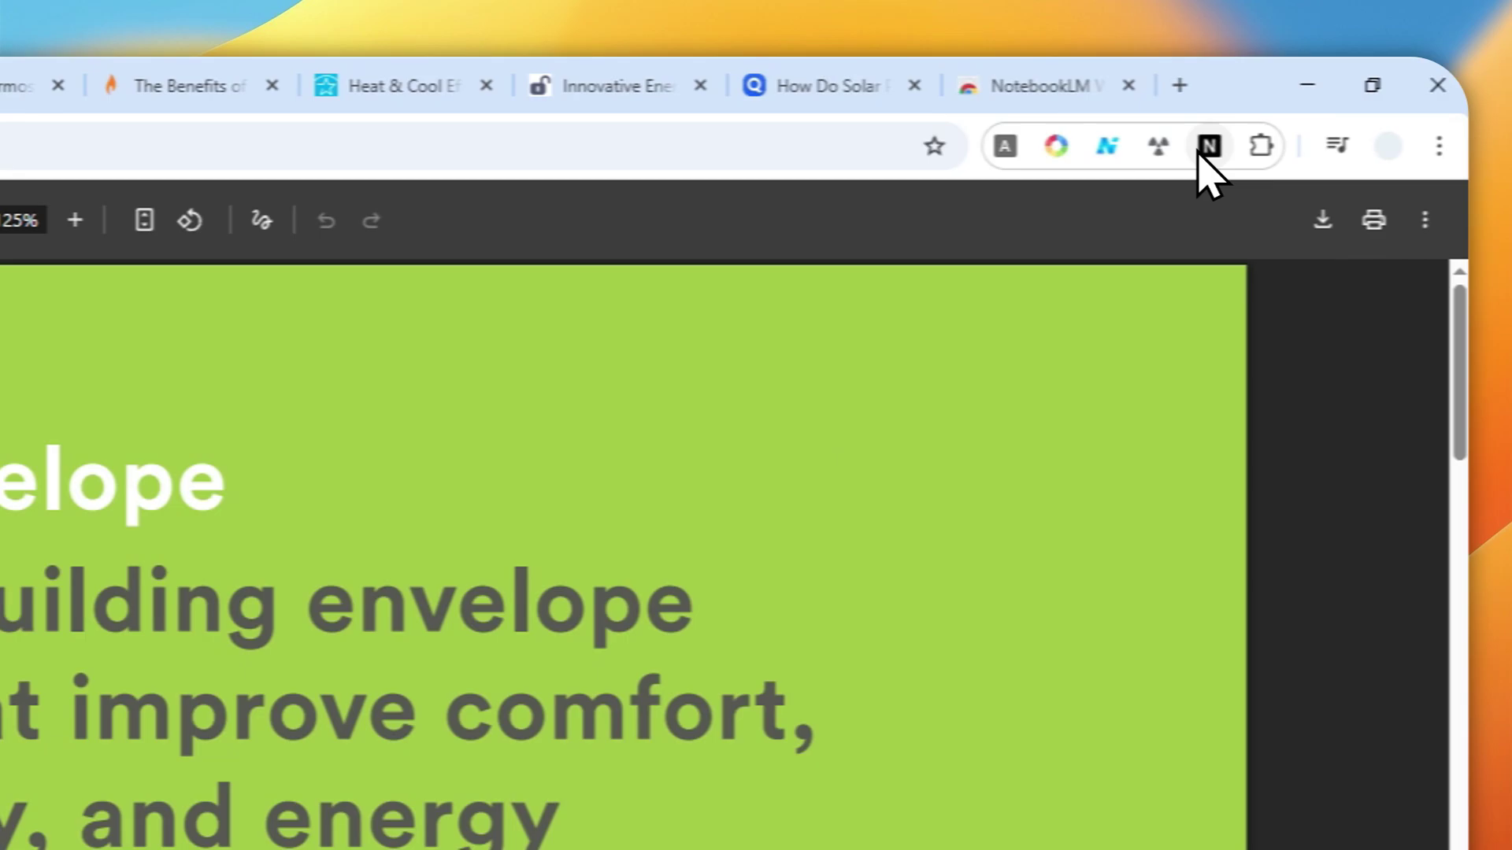
left_click(1484, 145)
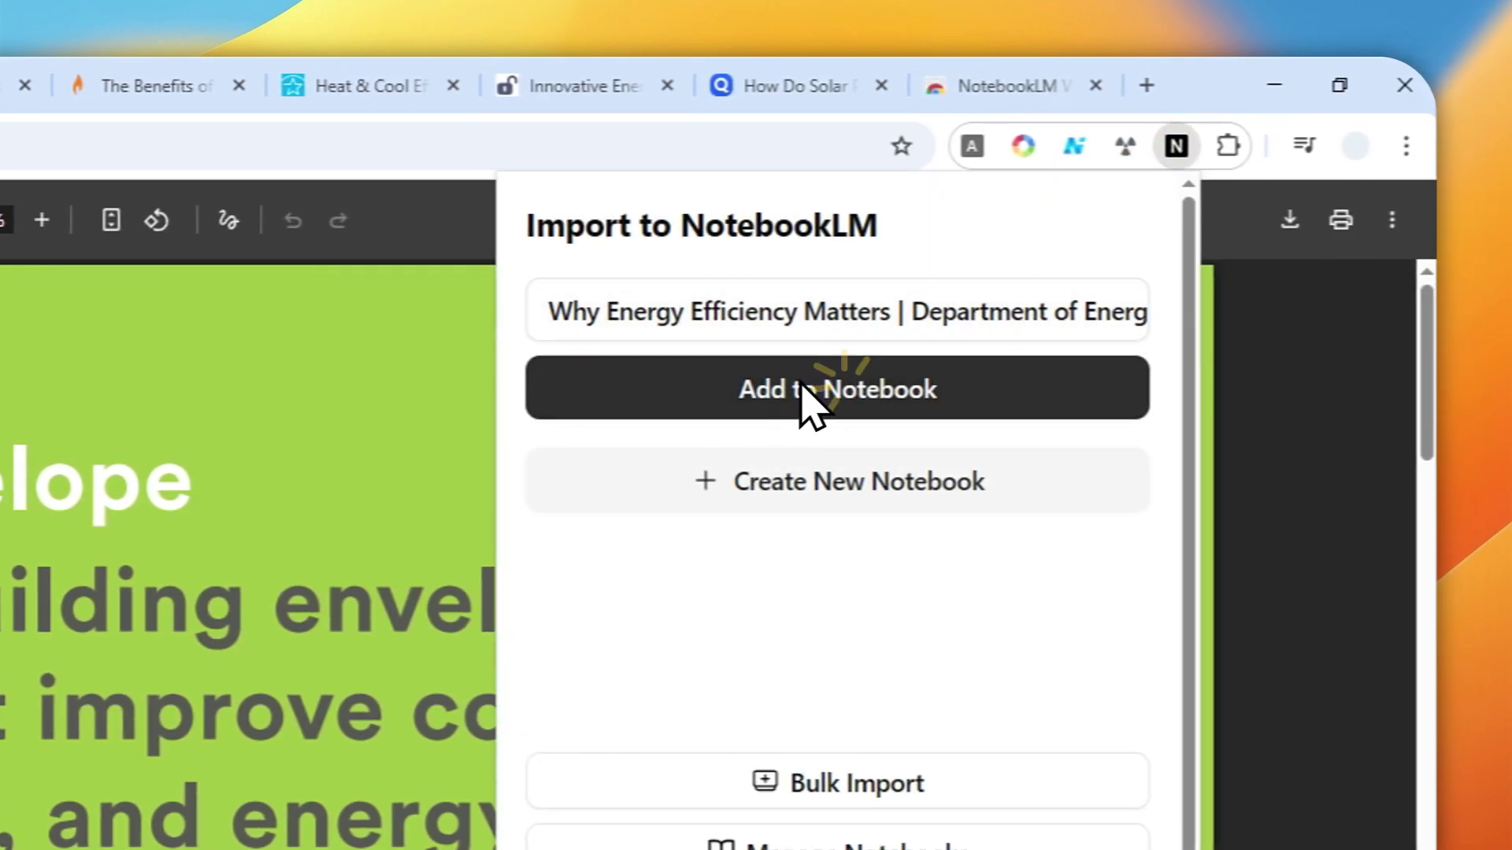
left_click(843, 390)
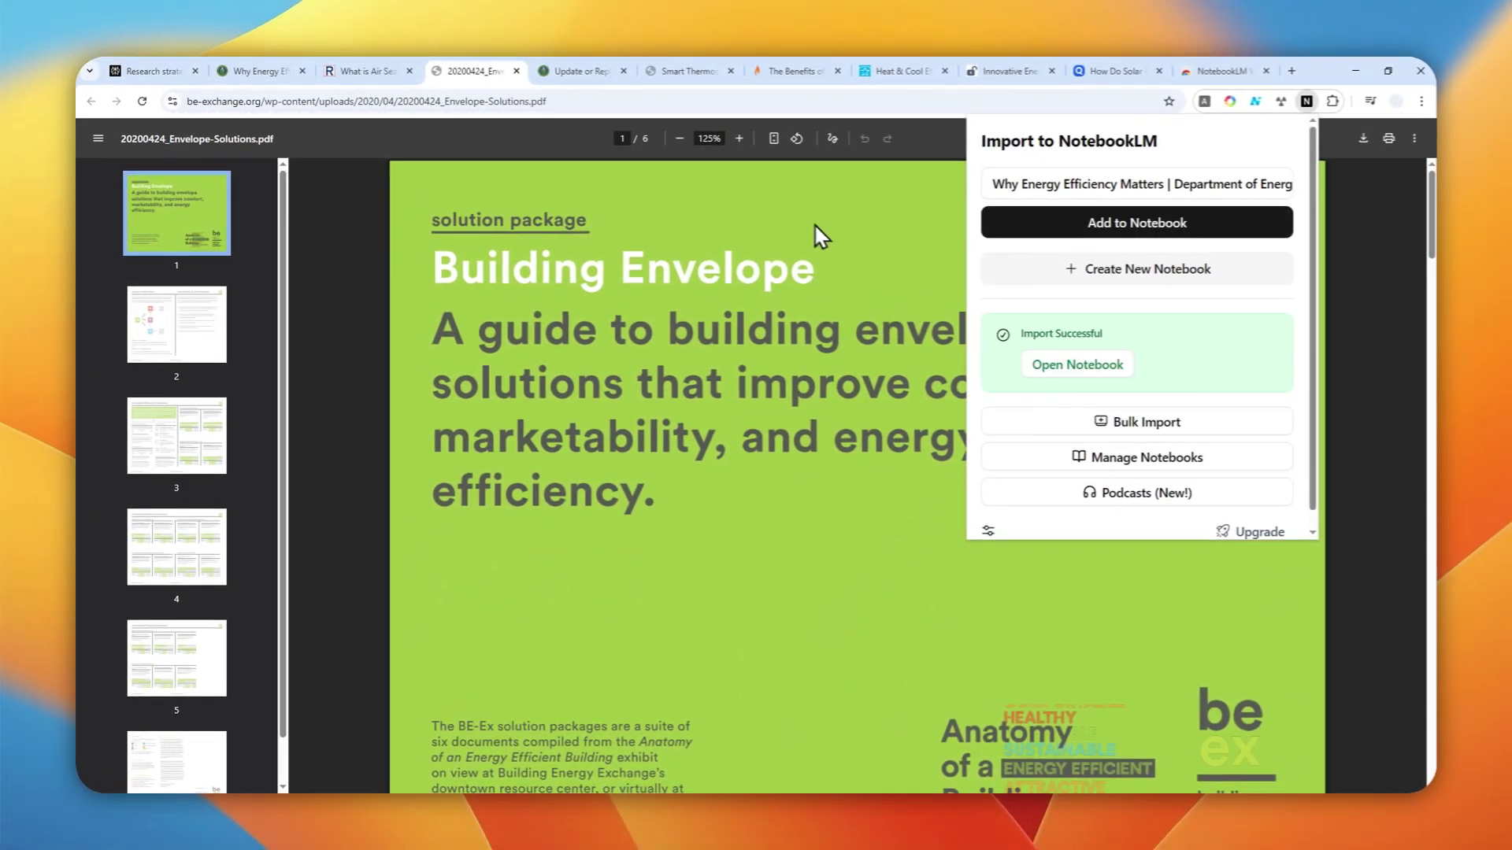
left_click(591, 70)
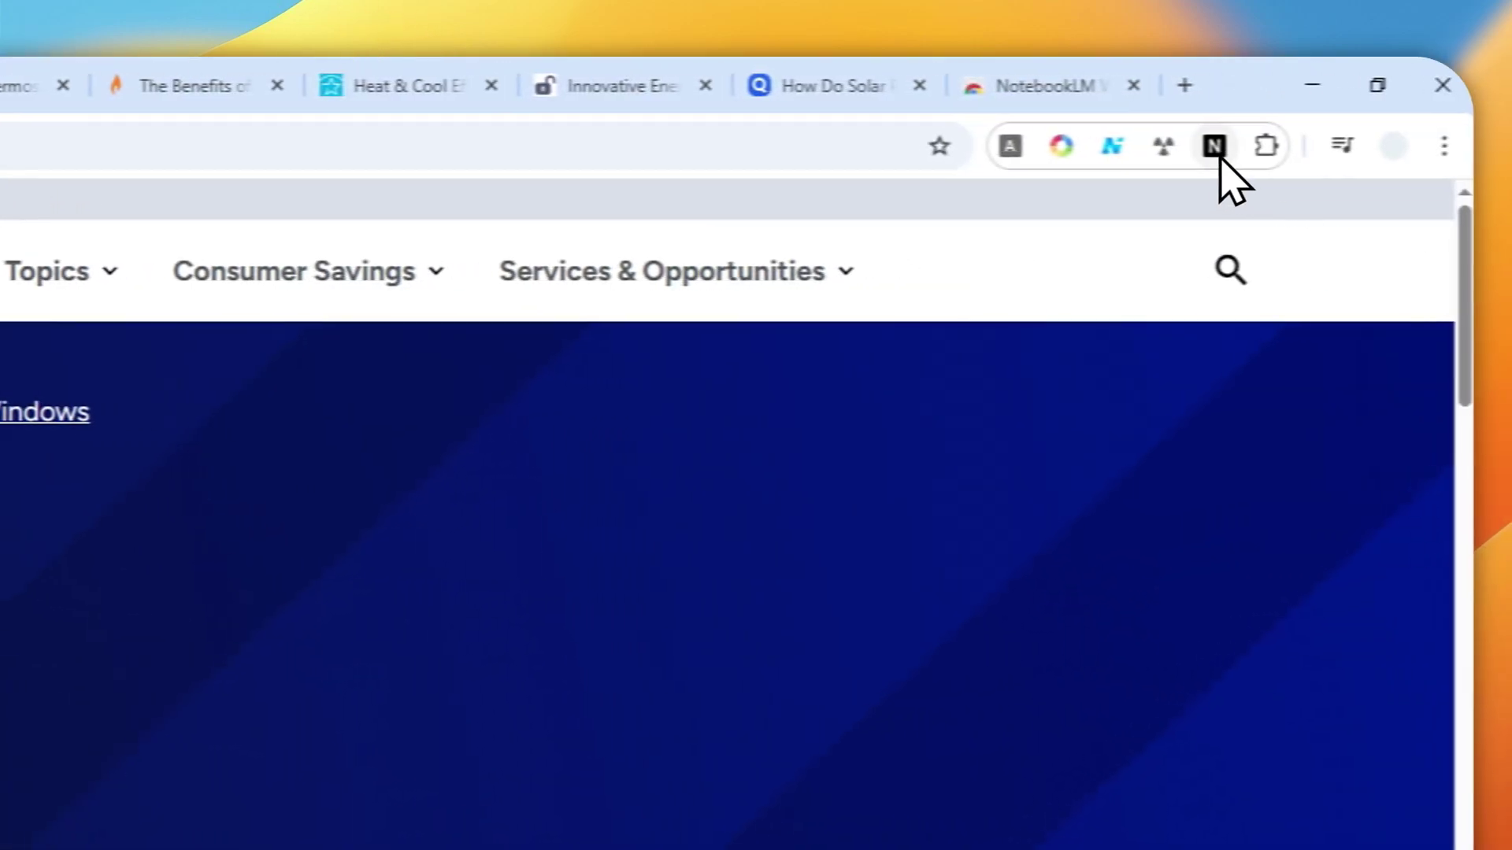
left_click(1216, 148)
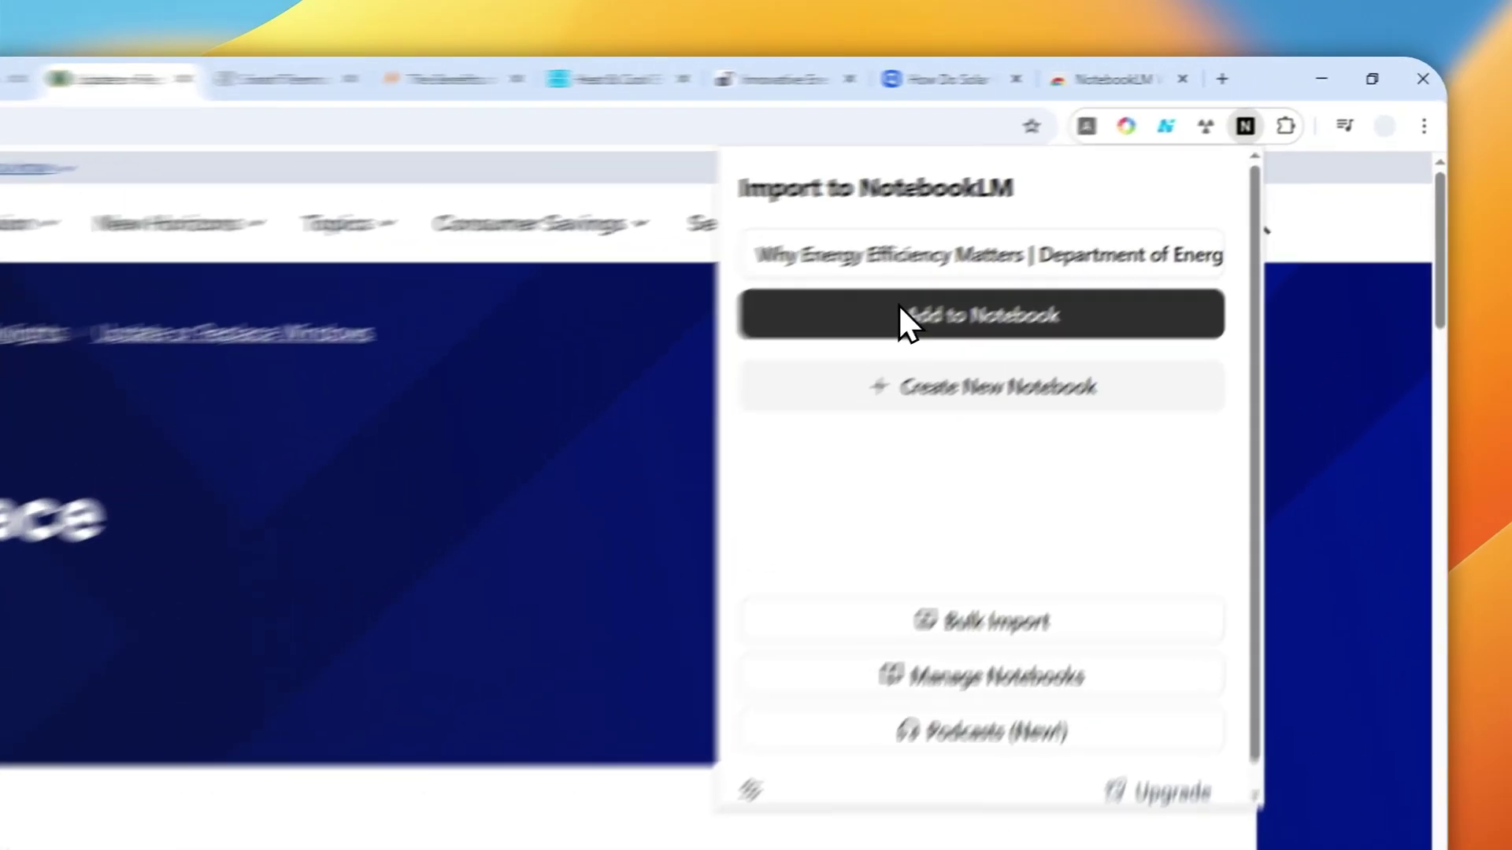
Add the Update or Replace Windows page to the notebook and open Bulk Import.
left_click(1093, 213)
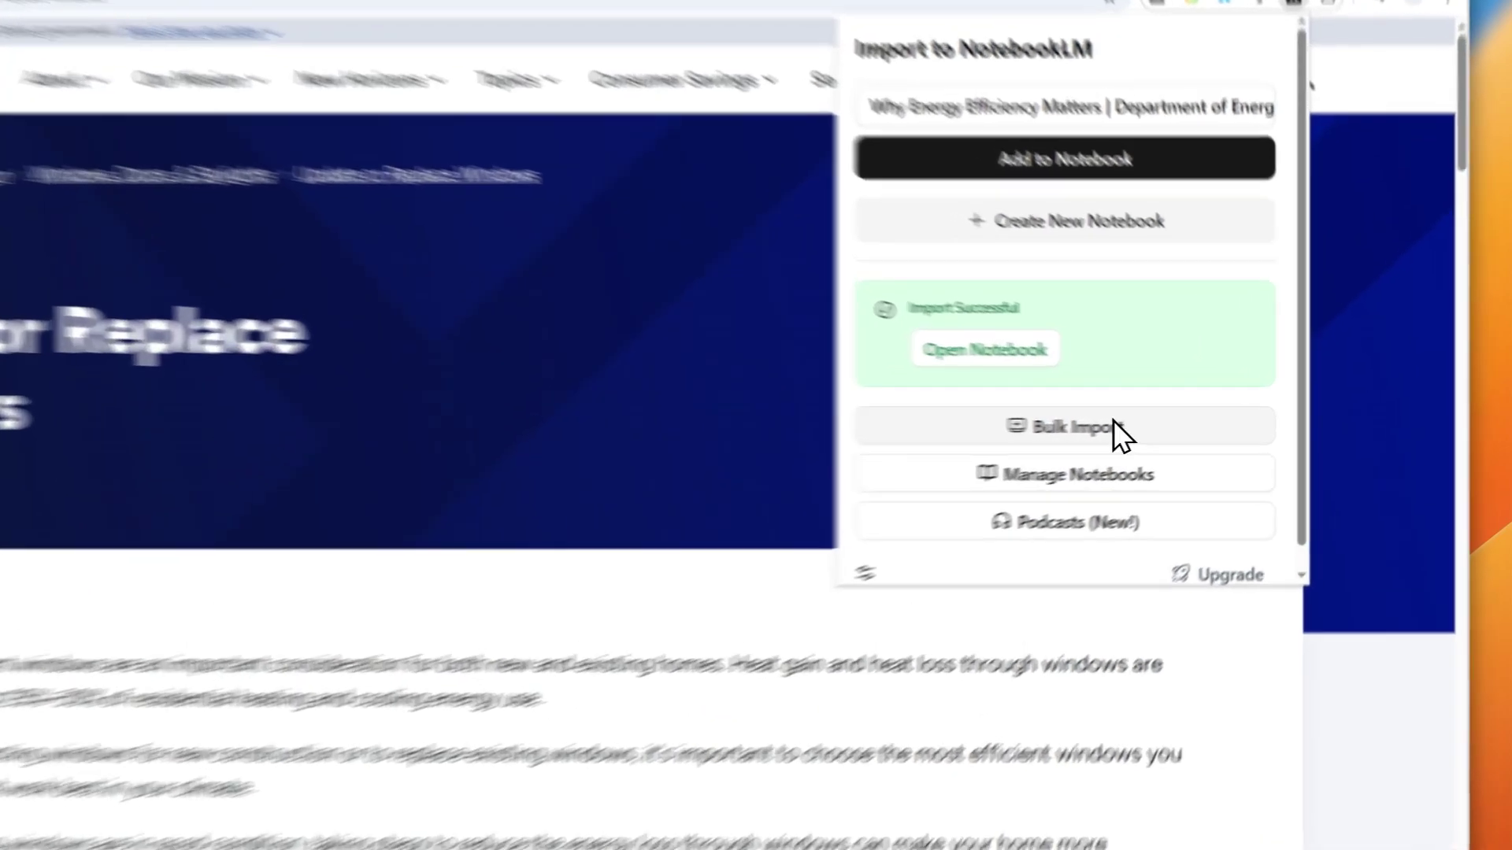
left_click(1170, 421)
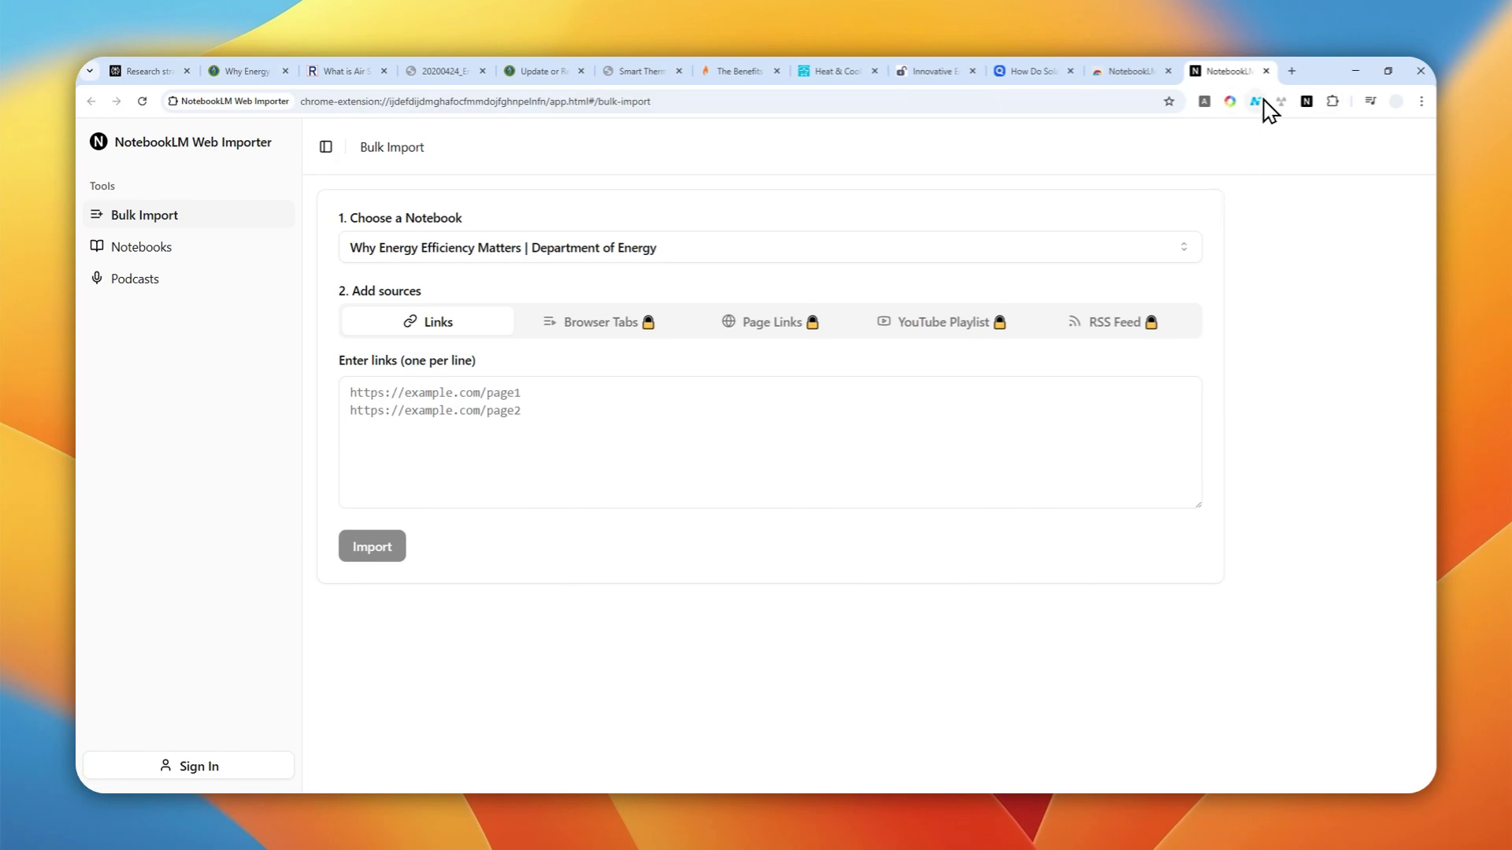
Close Bulk Import, add the IEEE smart thermostat page, and open the notebook showing 5 sources.
left_click(1266, 71)
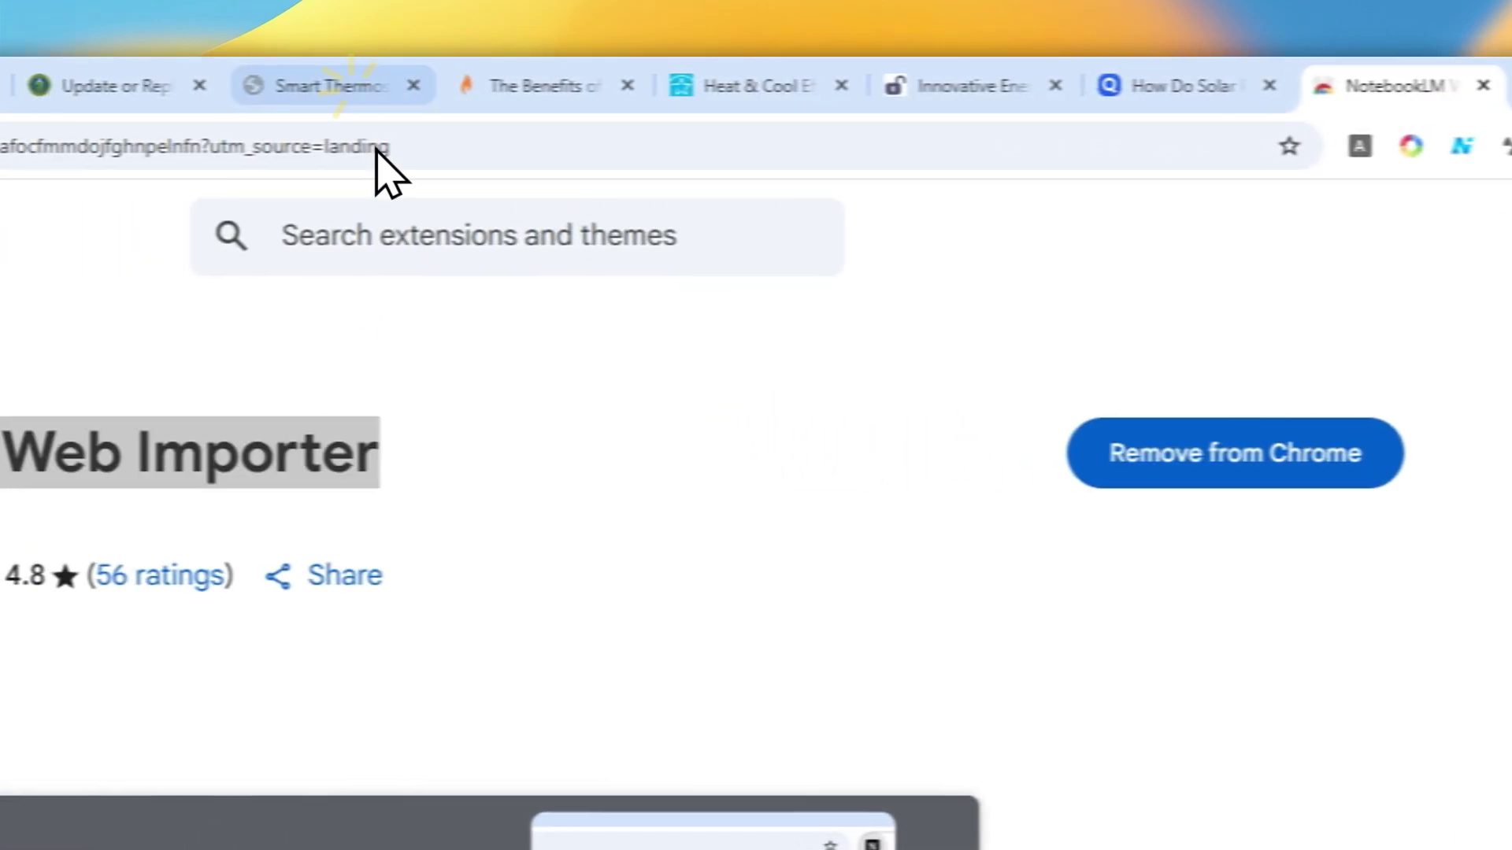
left_click(351, 85)
left_click(1181, 146)
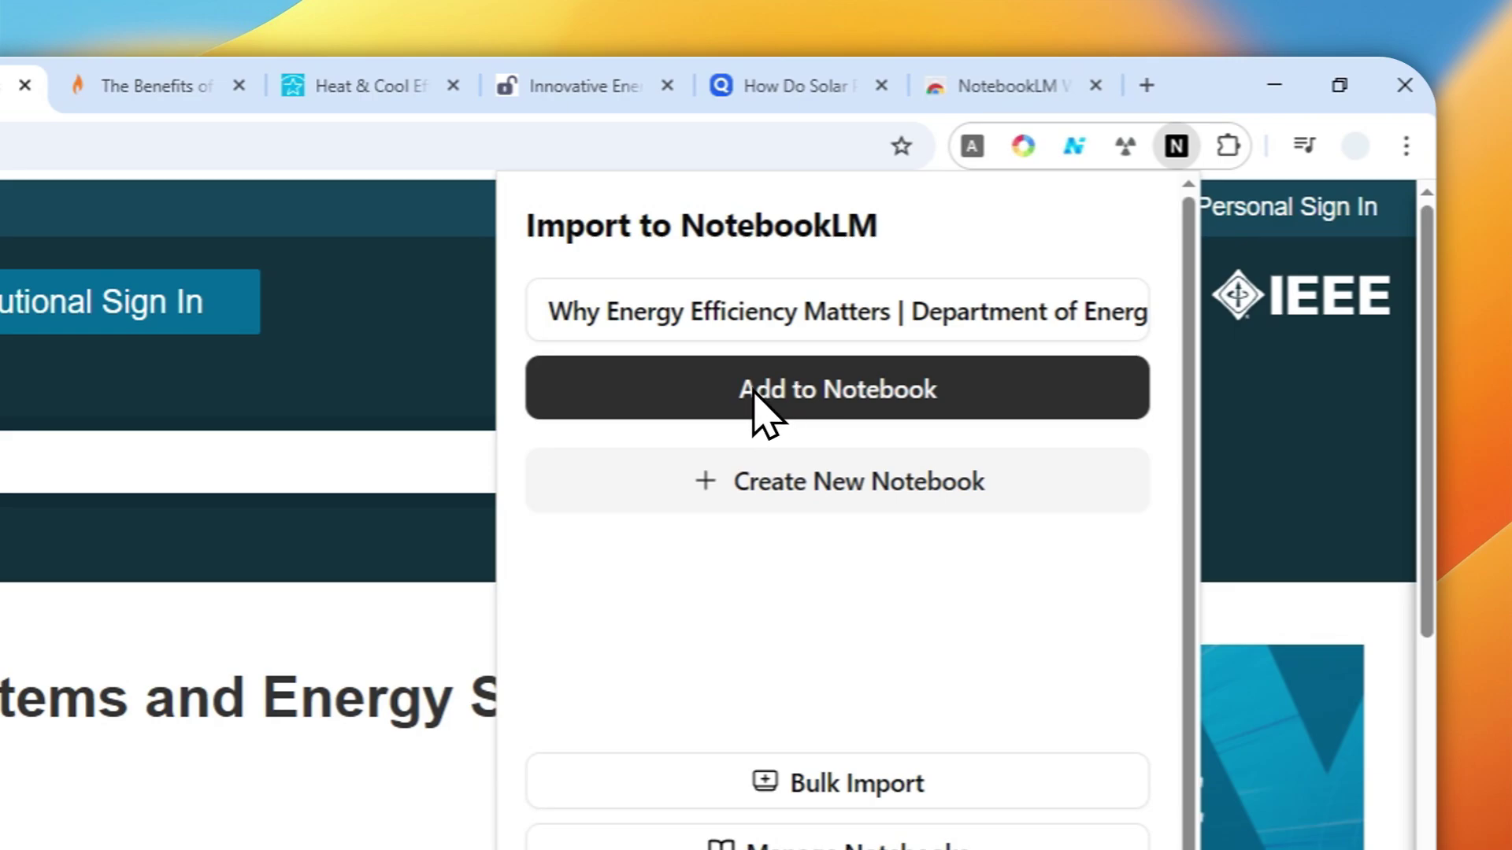
left_click(753, 393)
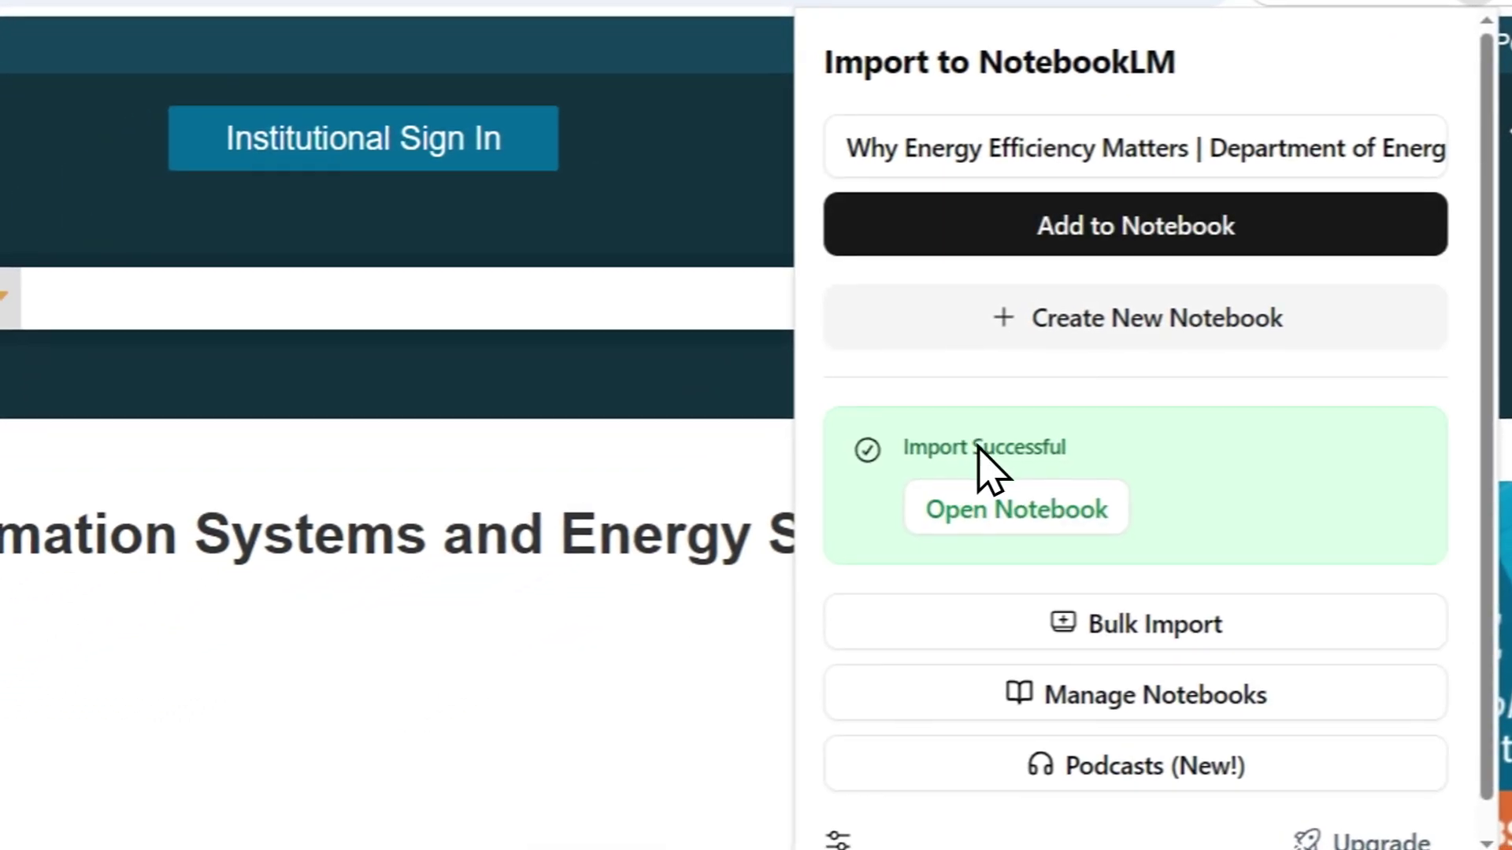
left_click(684, 672)
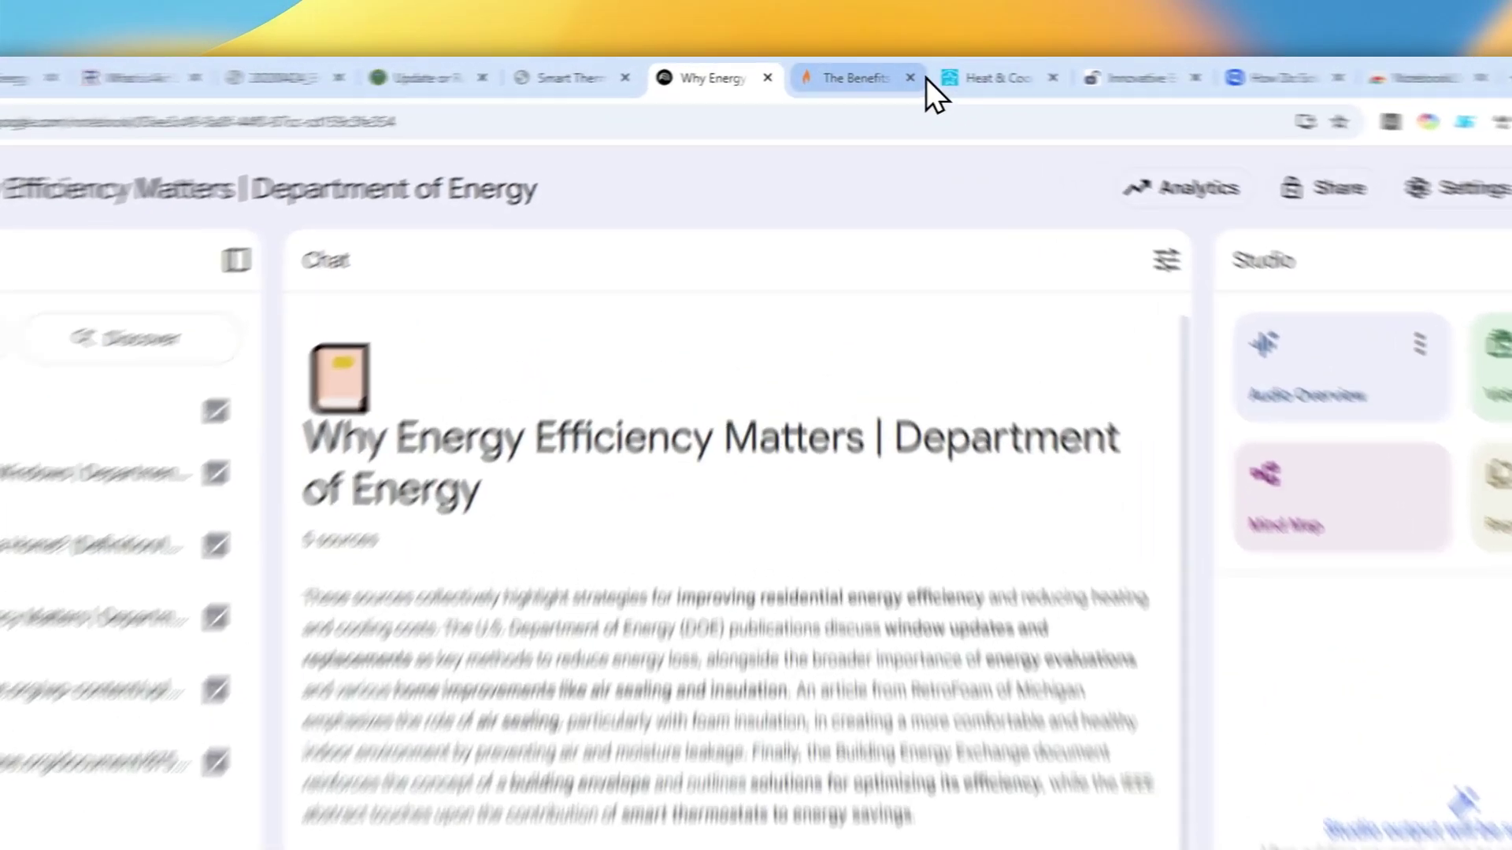
Copy the web address of The Benefits of Heat Pumps page.
left_click(835, 71)
left_click(827, 101)
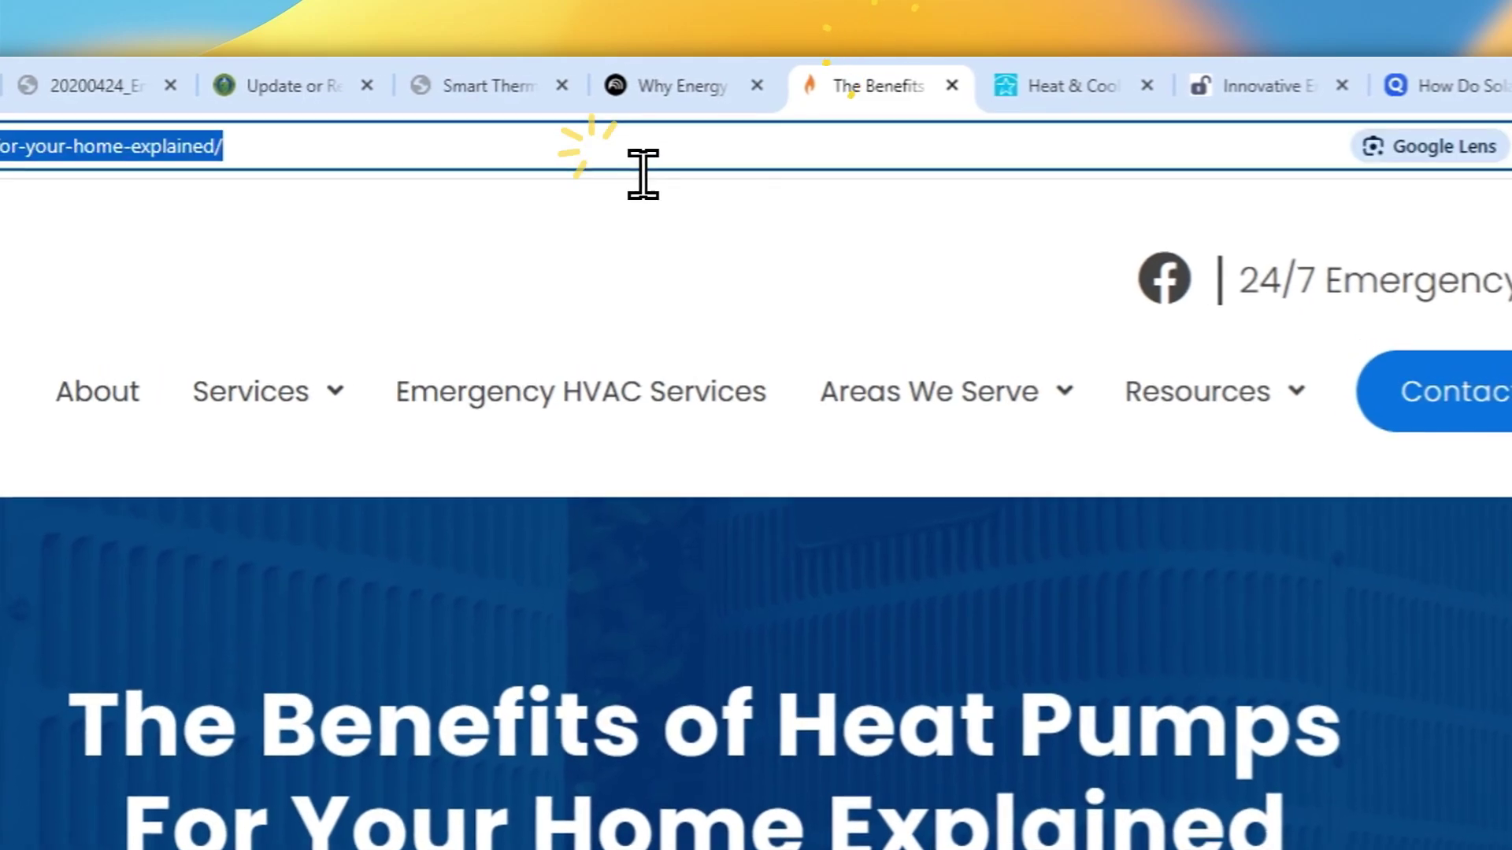
right_click(260, 155)
left_click(414, 426)
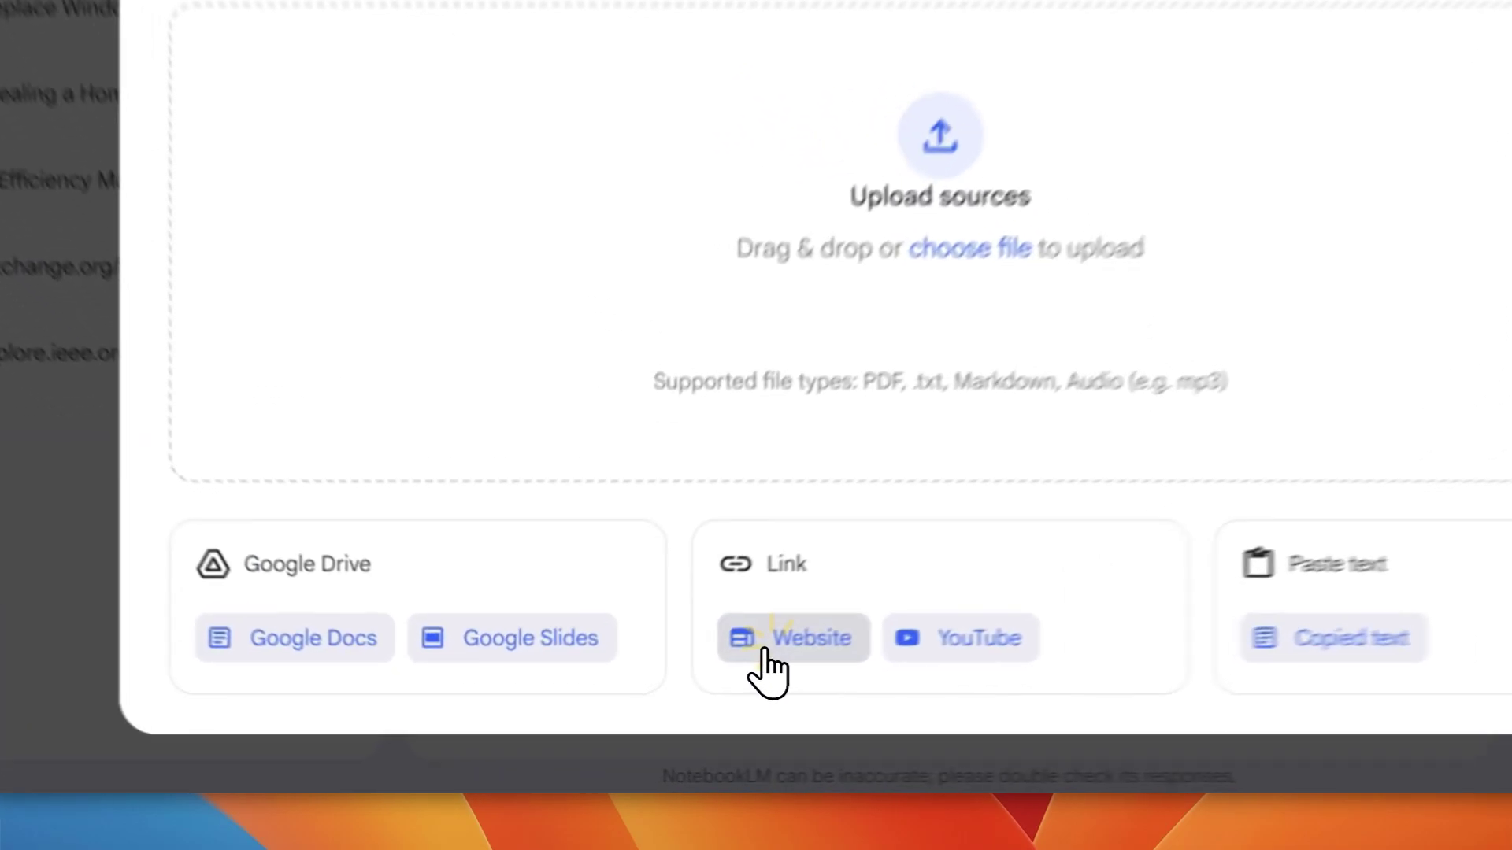
Paste the heat pumps address as a Website source in NotebookLM and insert it.
left_click(647, 713)
right_click(400, 212)
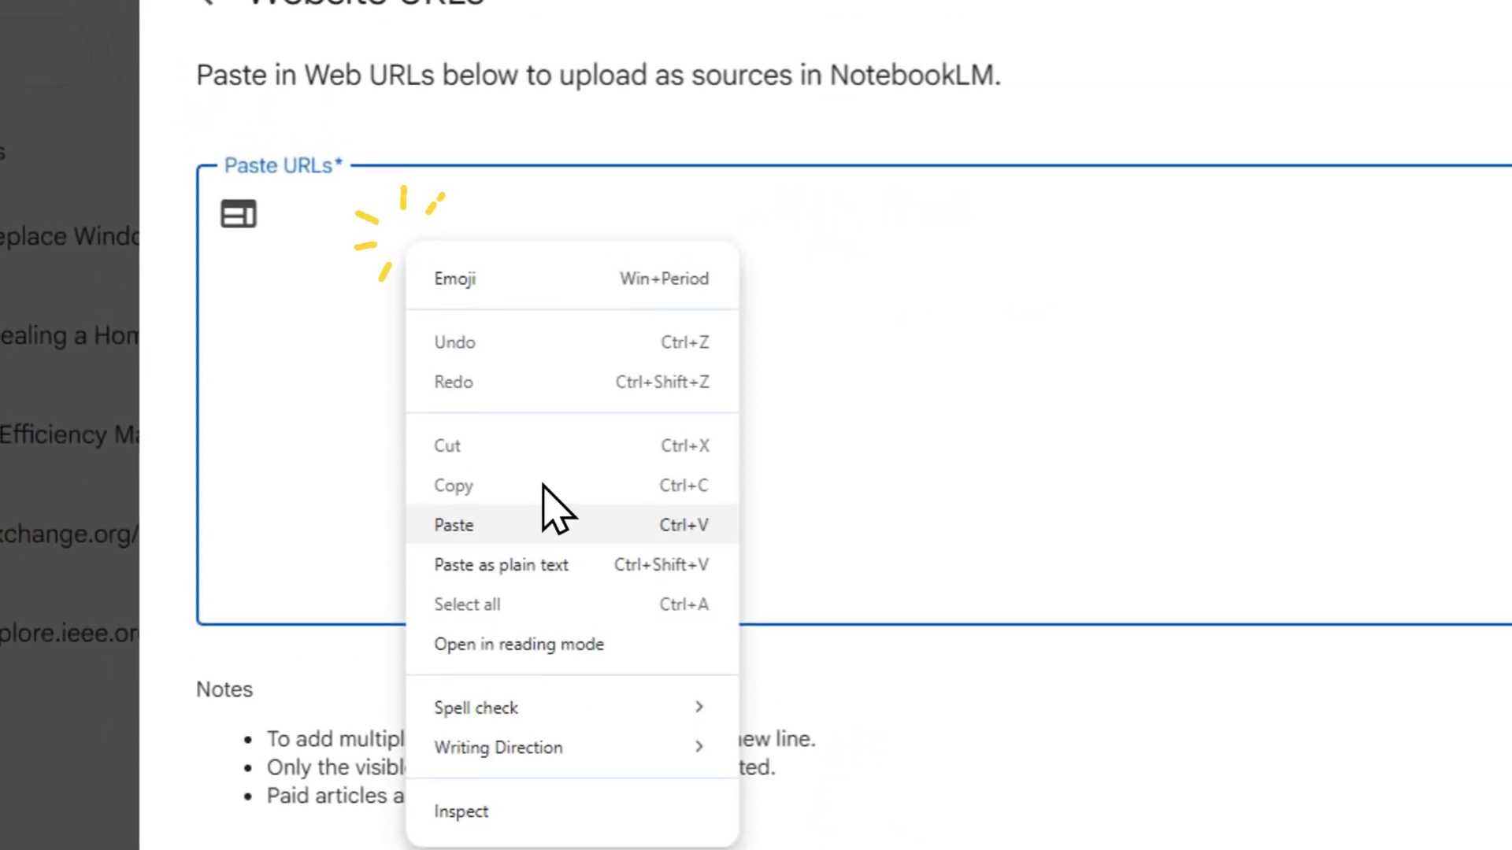
left_click(551, 523)
left_click(945, 716)
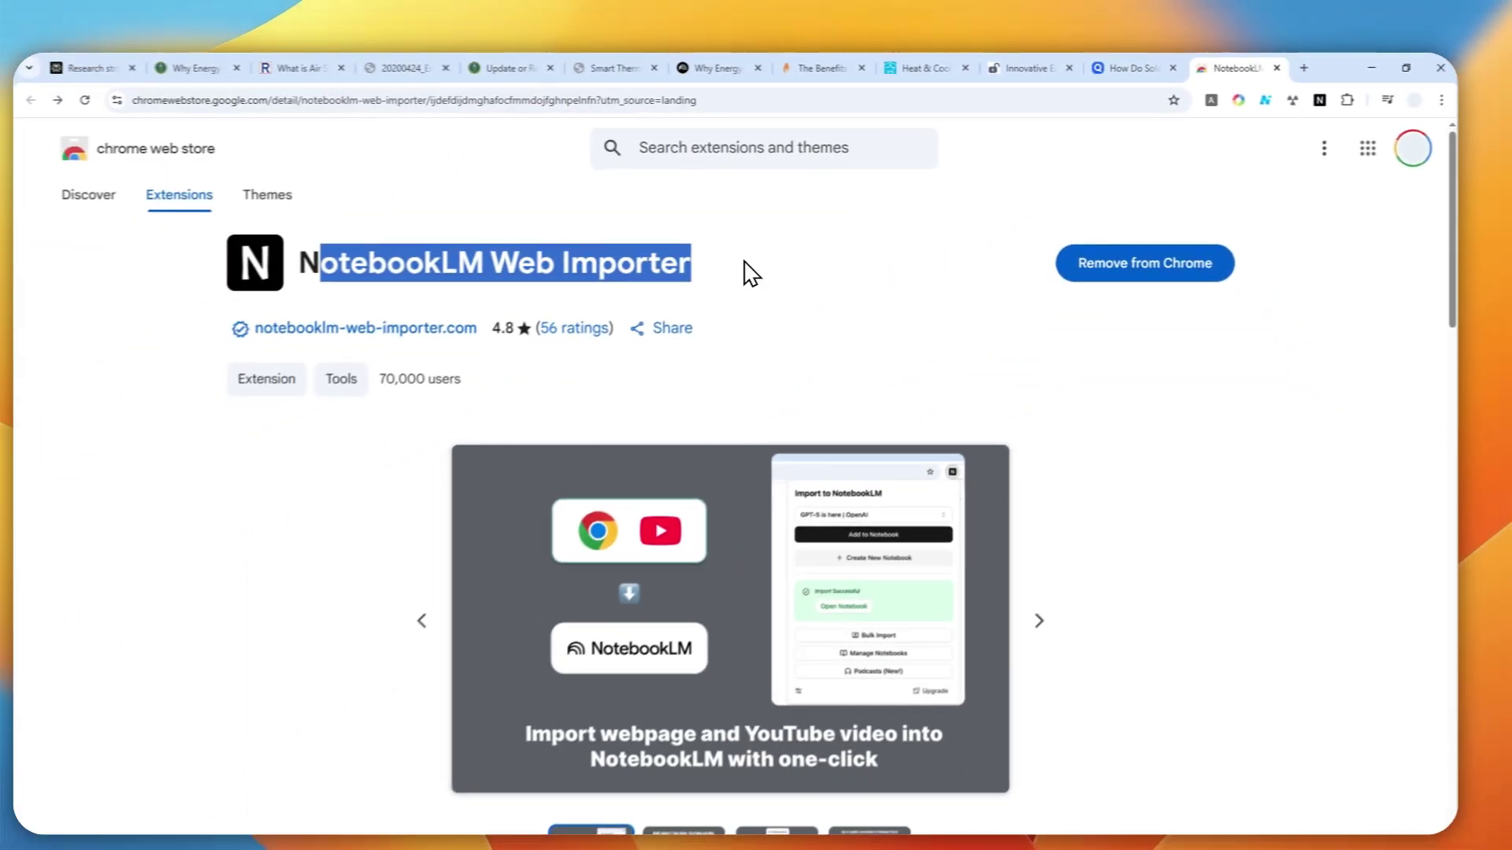
Return to the Why Energy Efficiency Matters notebook to confirm it lists 6 sources.
left_click(406, 419)
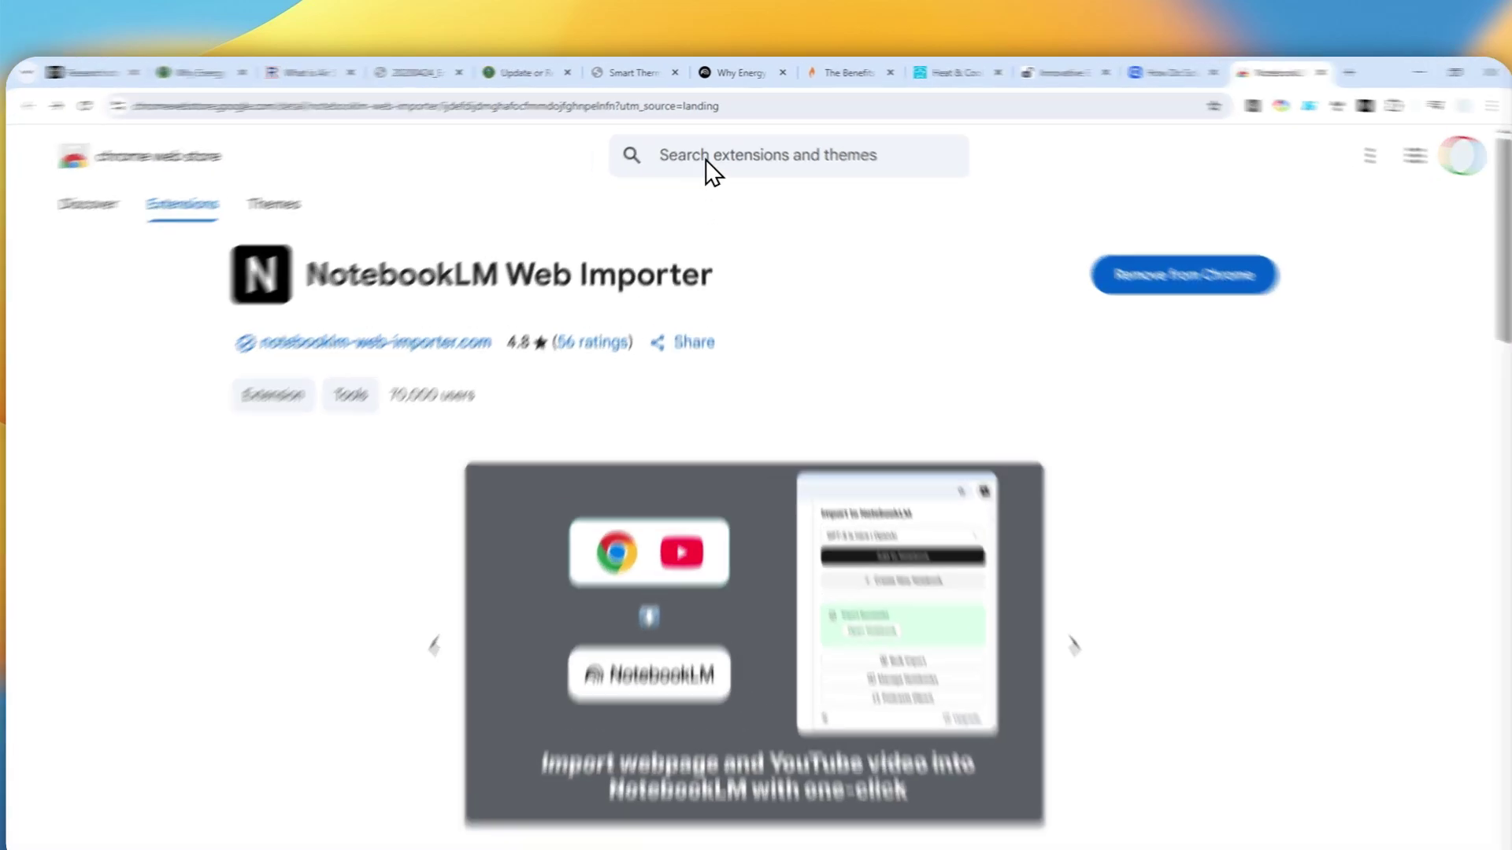
left_click(739, 70)
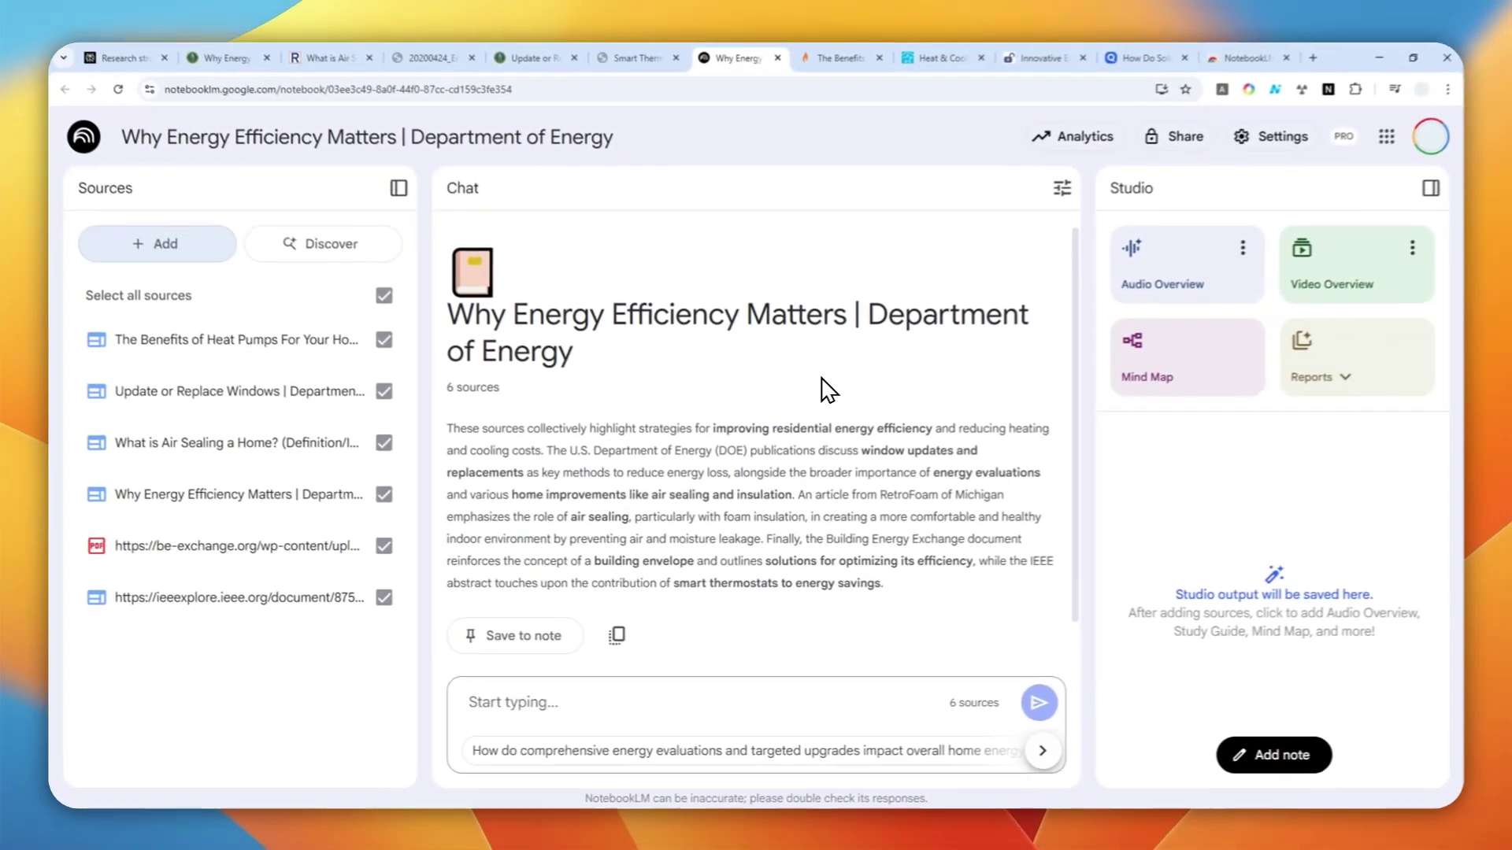